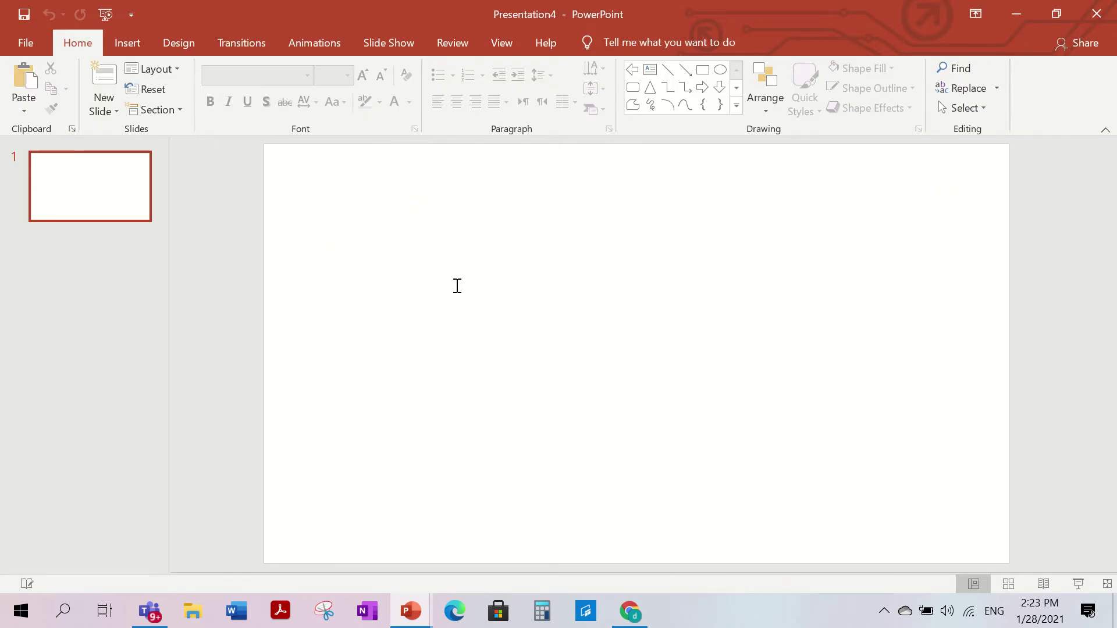
Switch slide 1 to the Blank layout so its title and subtitle placeholders disappear.
right_click(61, 214)
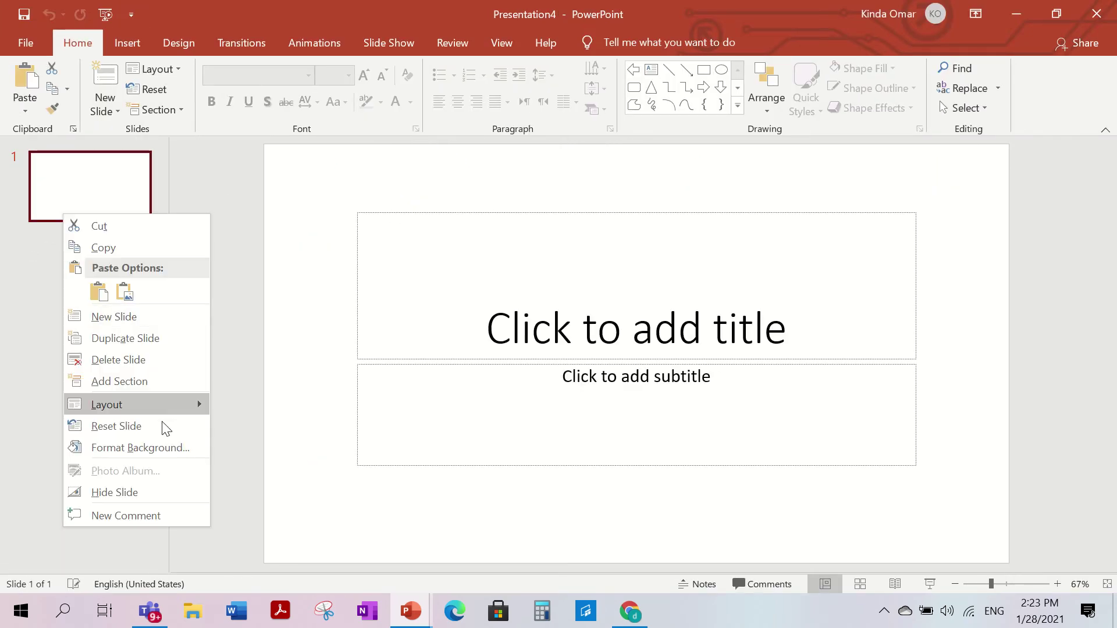
mouse_move(130, 401)
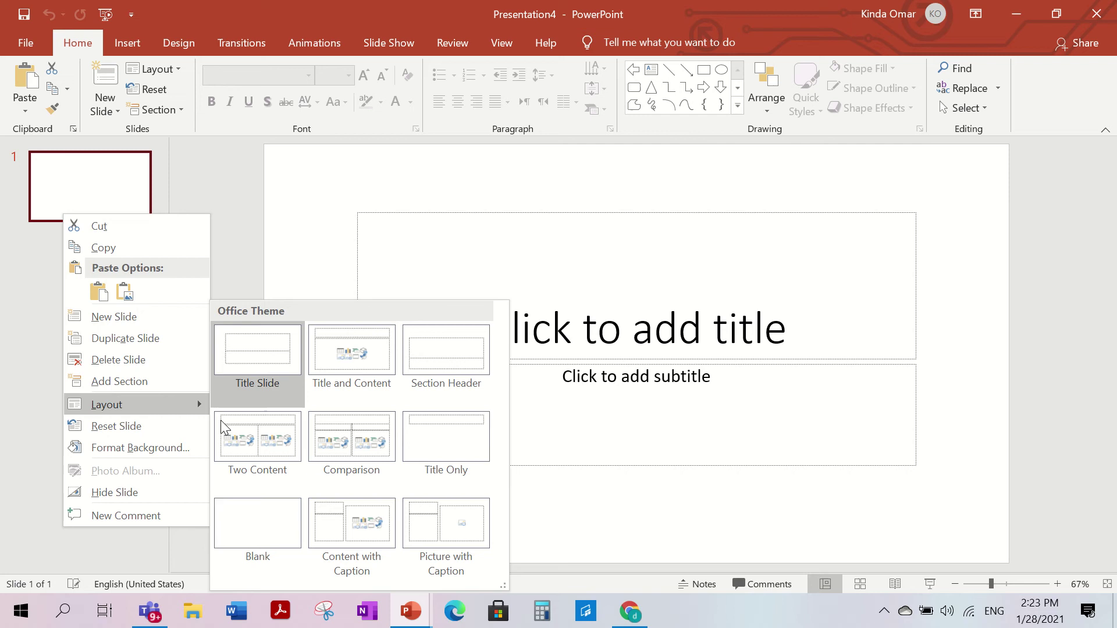
left_click(269, 518)
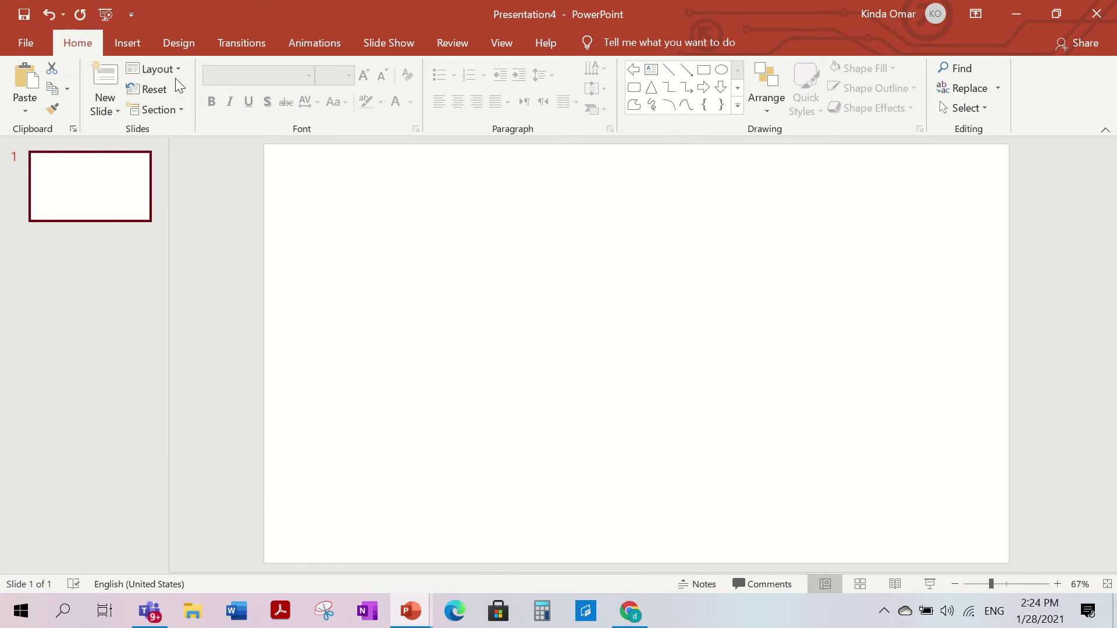
Draw a blue rectangle of about 1.59" by 1.7" near the slide's top-left.
left_click(127, 43)
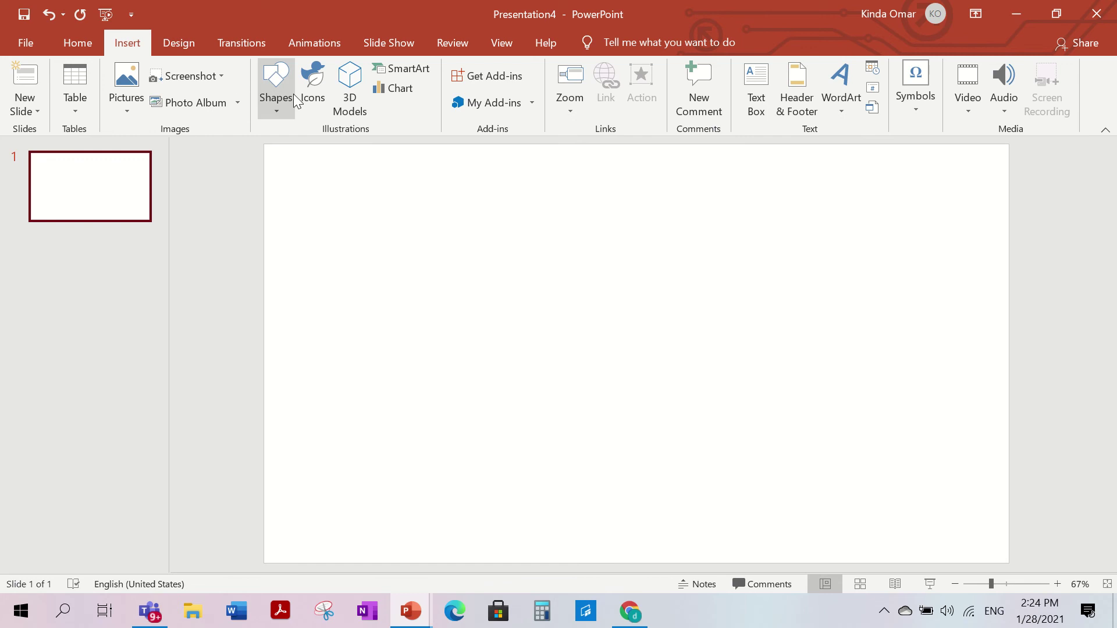
left_click(279, 113)
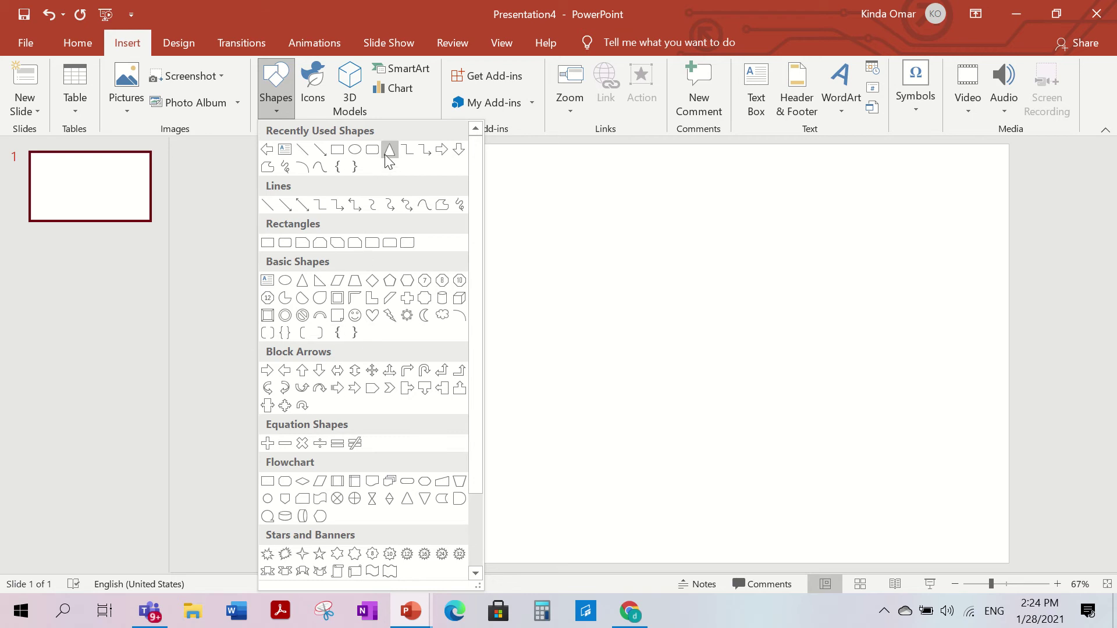
left_click(346, 149)
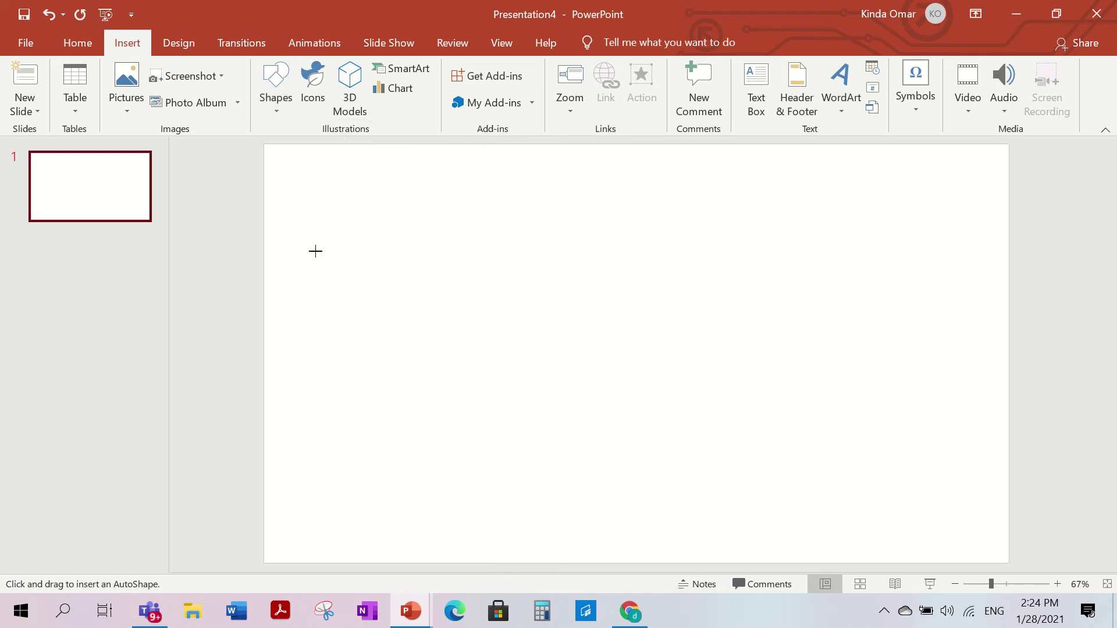
left_click_drag(296, 179, 391, 269)
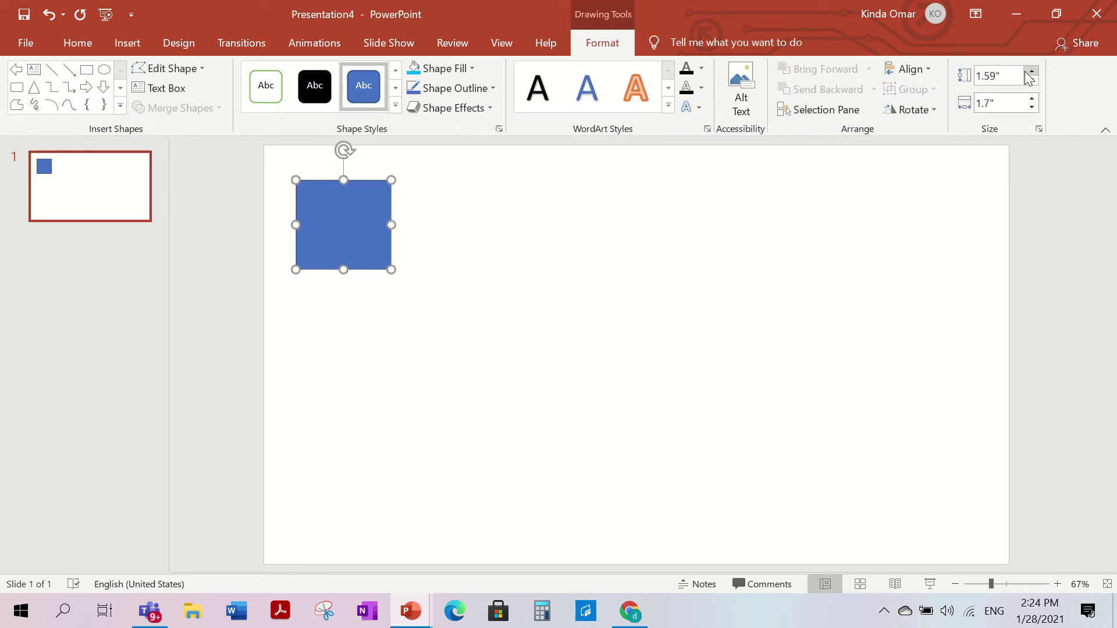
Set the rectangle's height and width both to 7 cm to make a square.
left_click(1005, 81)
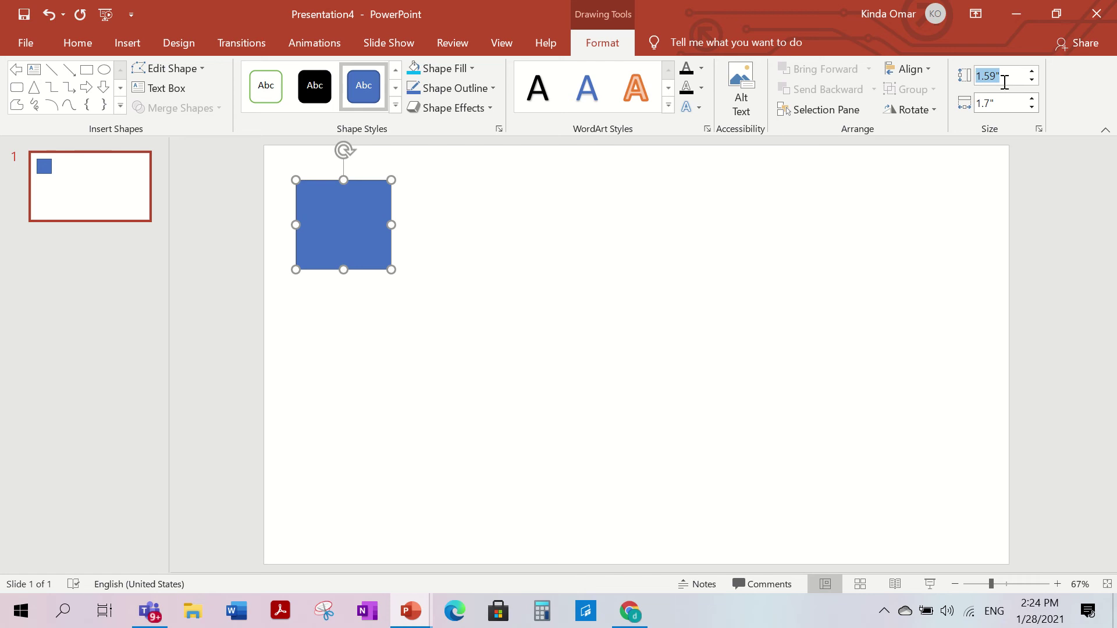
type("7")
key("Return")
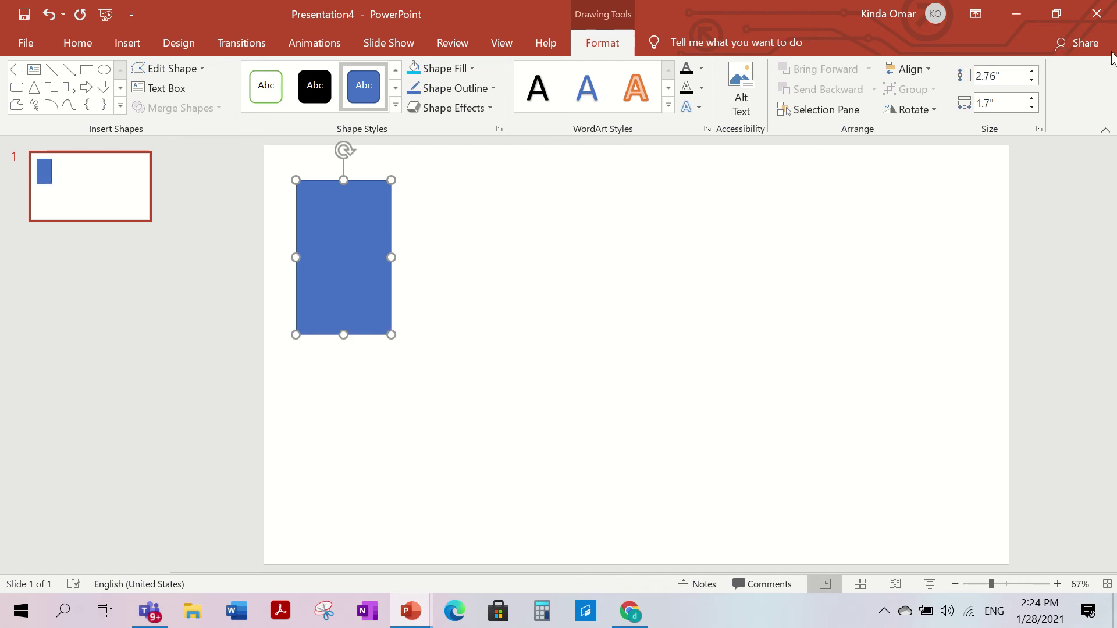
left_click(999, 104)
type("7 cm")
key("Return")
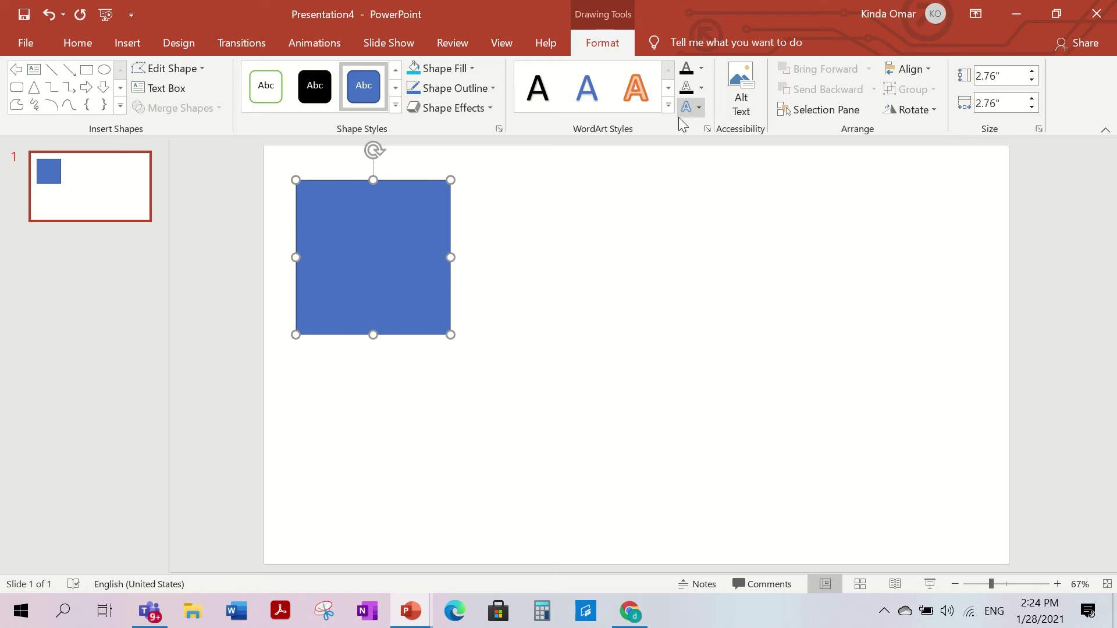
Shrink the square to 1.51" by 1.51" and move it near the top-left corner.
left_click_drag(451, 181, 382, 249)
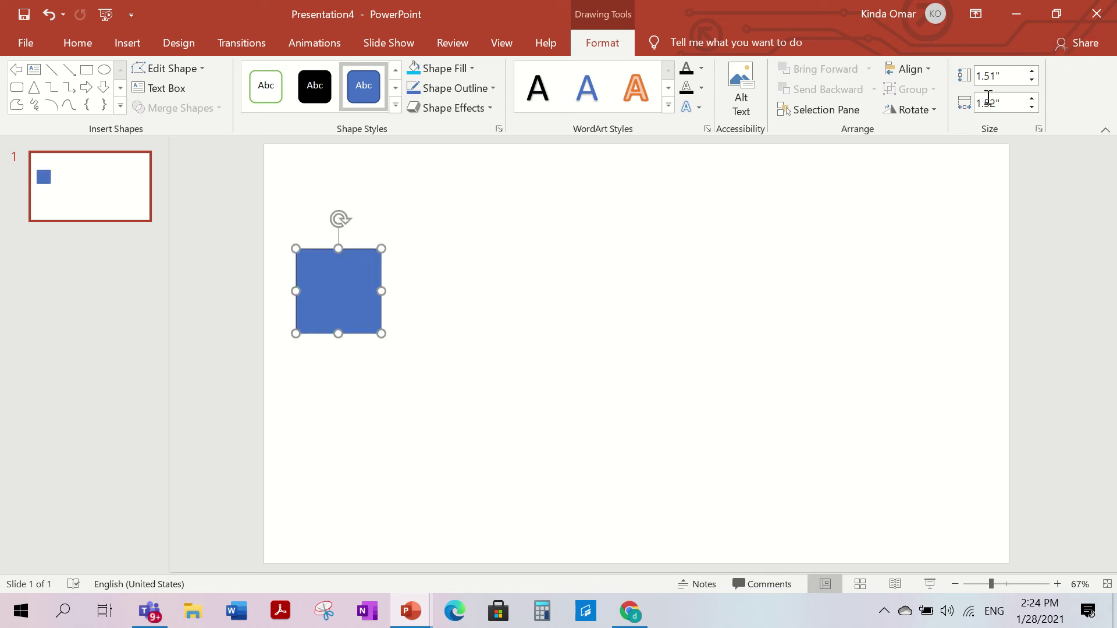
left_click(1008, 106)
type("1")
key("Return")
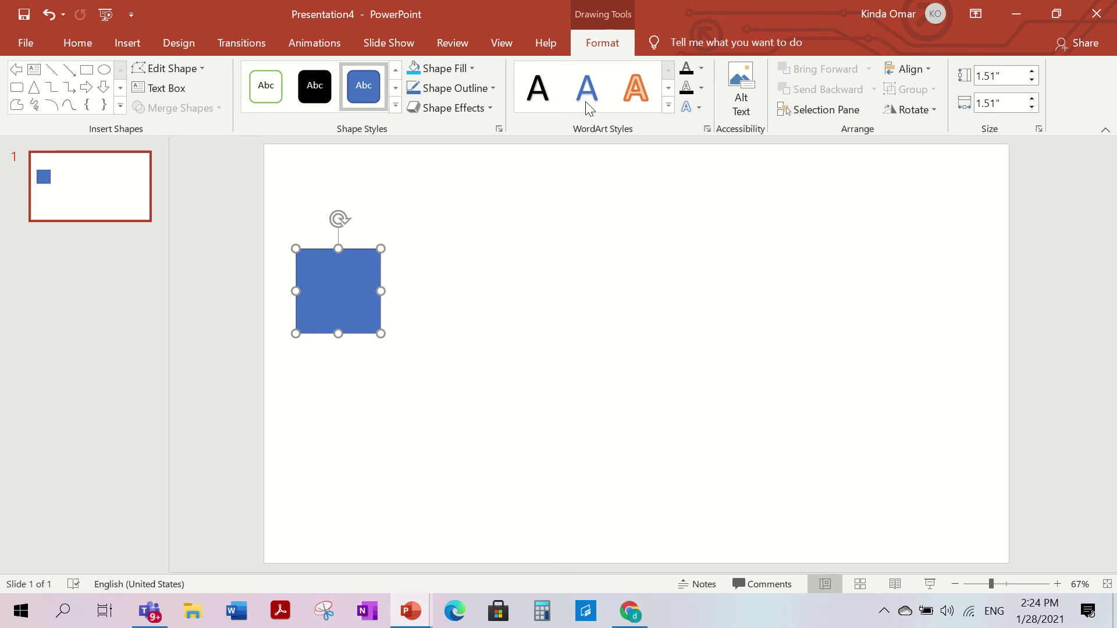
left_click_drag(349, 288, 340, 212)
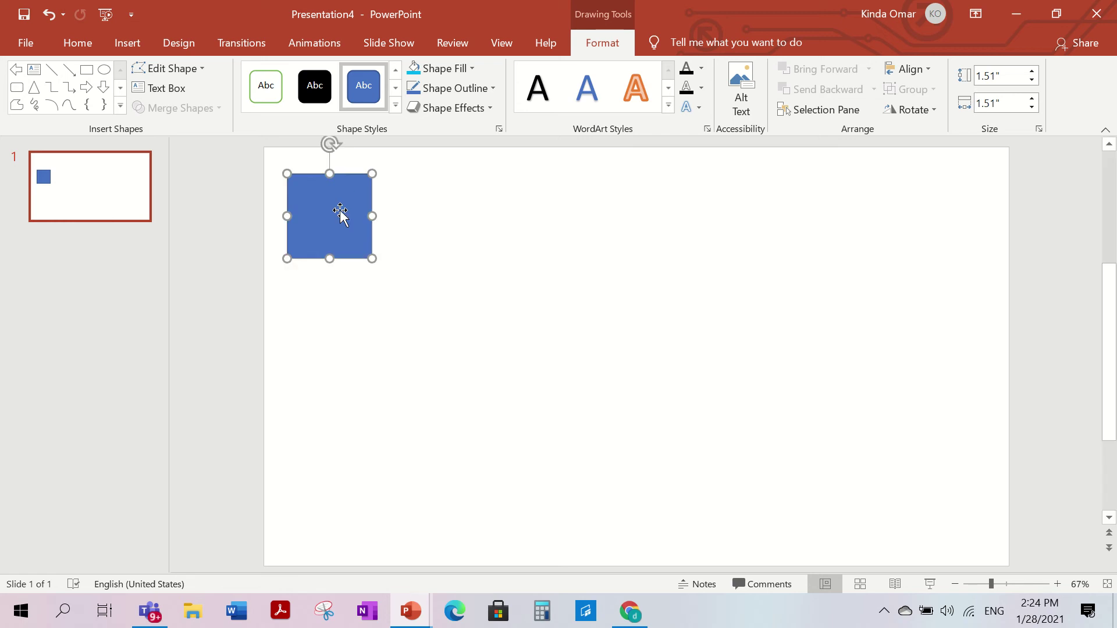
Fill the square with the light blue standard colour instead of the default blue.
left_click(469, 72)
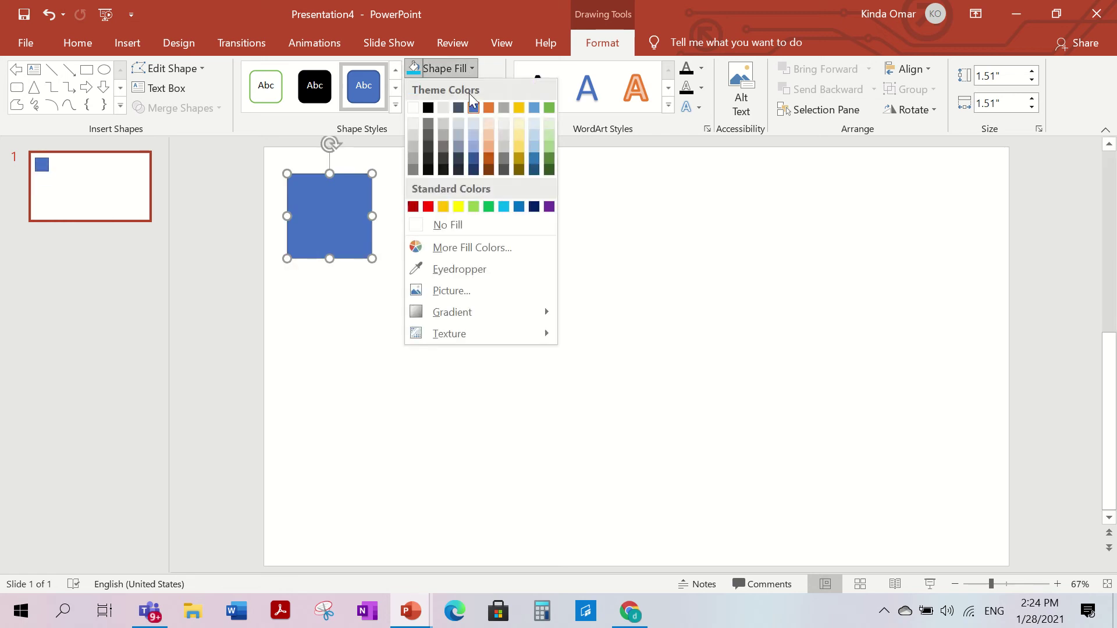
left_click(503, 207)
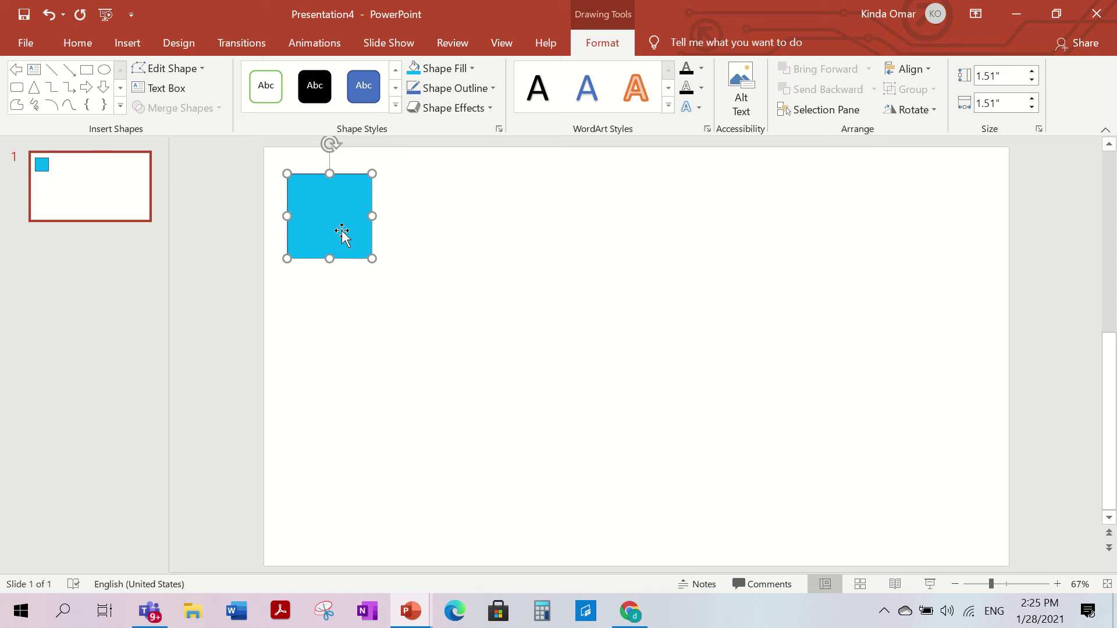
left_click(370, 344)
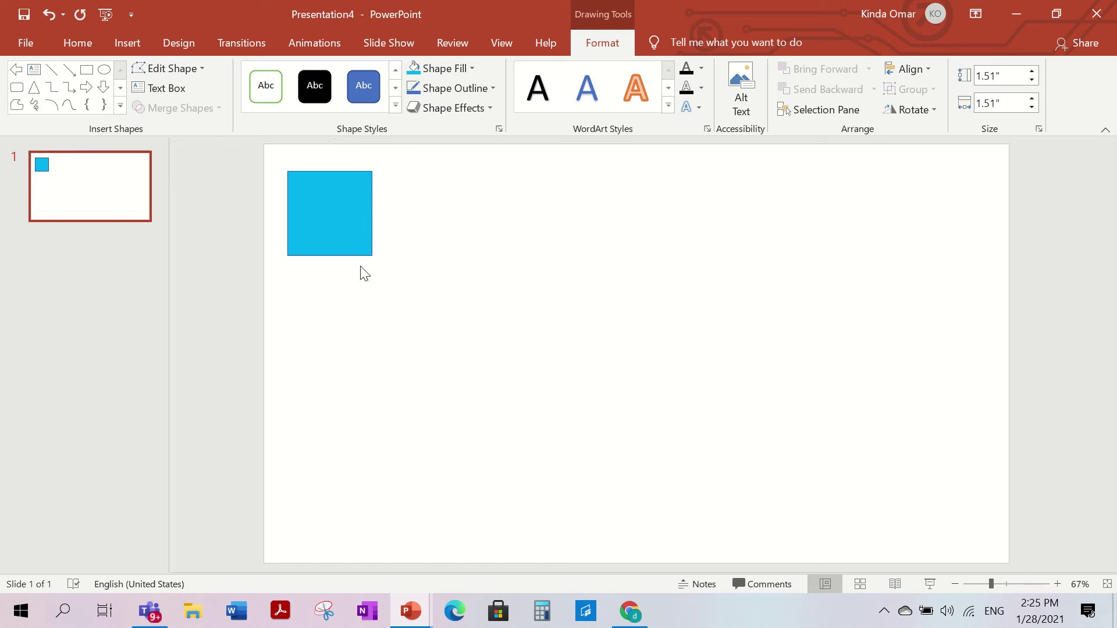
Duplicate the light-blue square twice with Ctrl+D to form an evenly spaced top row of three.
left_click(348, 218)
double_click(347, 217)
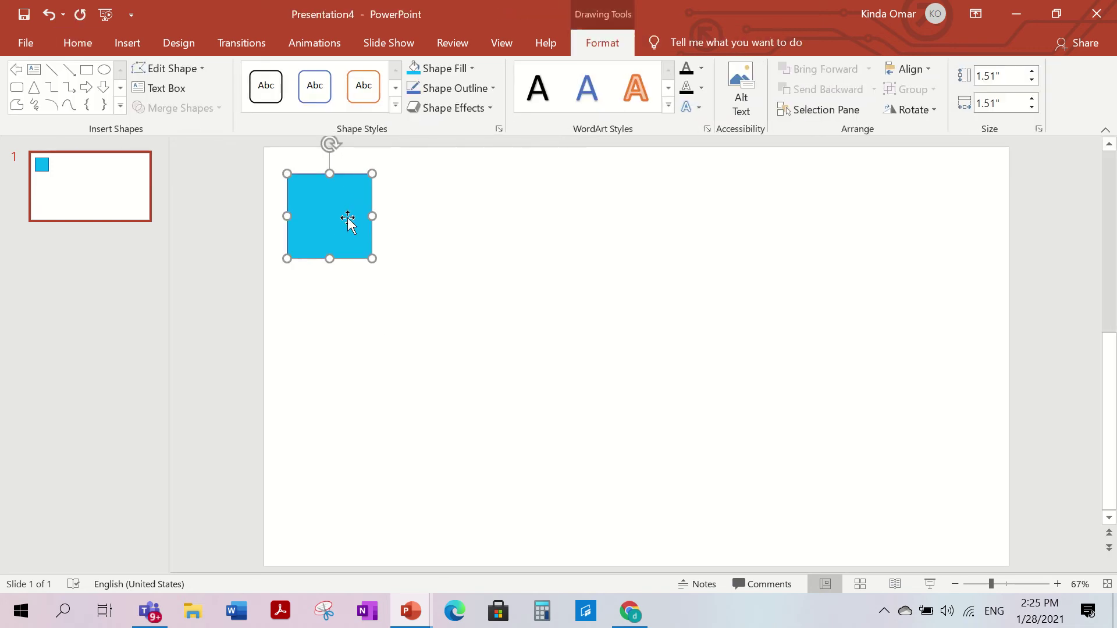
key("ctrl+d")
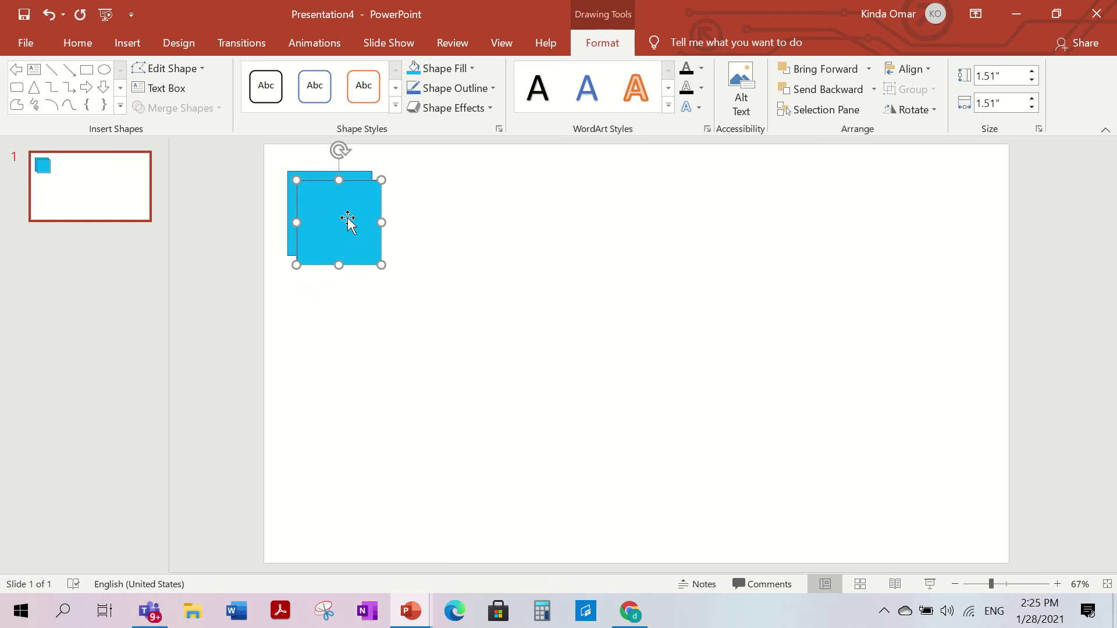
left_click_drag(347, 217, 453, 218)
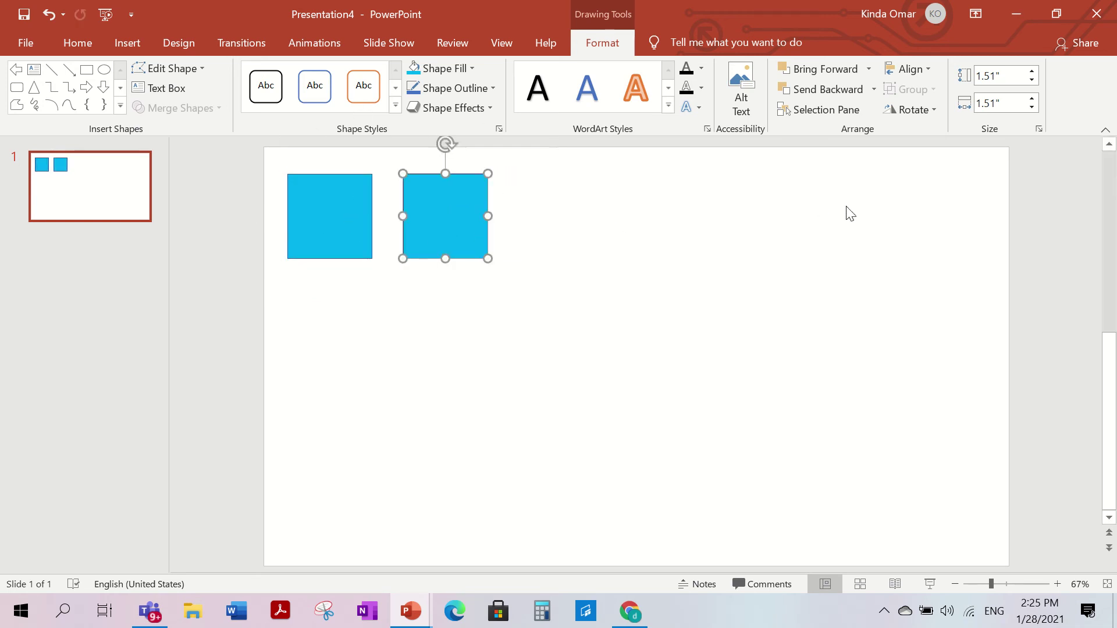
key("ctrl+d")
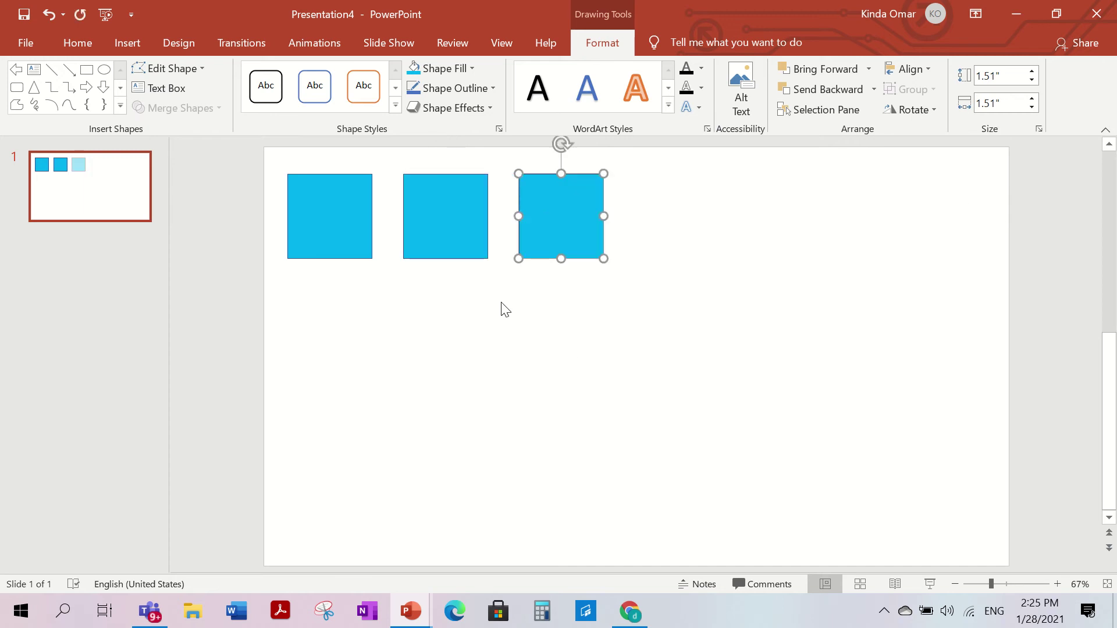
left_click_drag(559, 208, 560, 201)
Add three more copies to build a second row below the first.
key("ctrl+d")
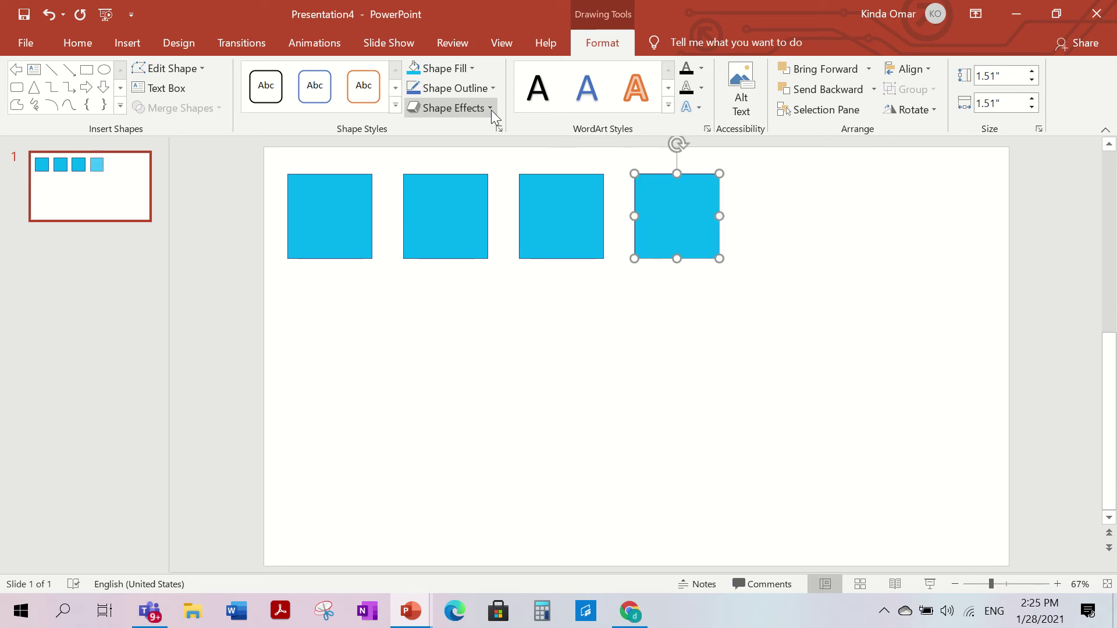
left_click_drag(680, 197, 336, 326)
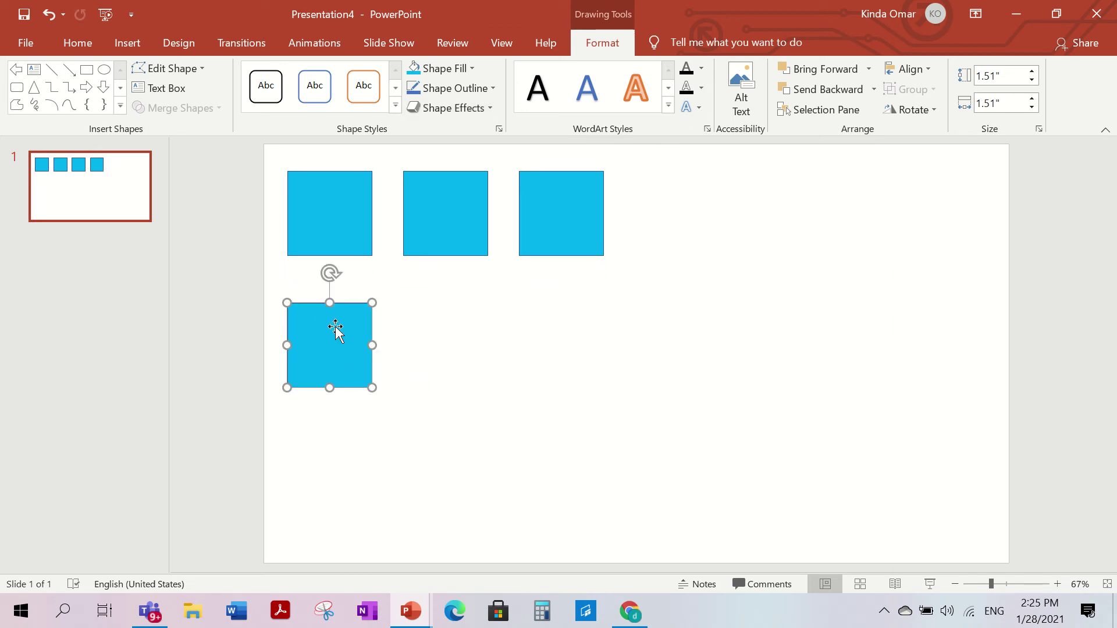
key("ctrl+d")
left_click_drag(237, 474, 573, 344)
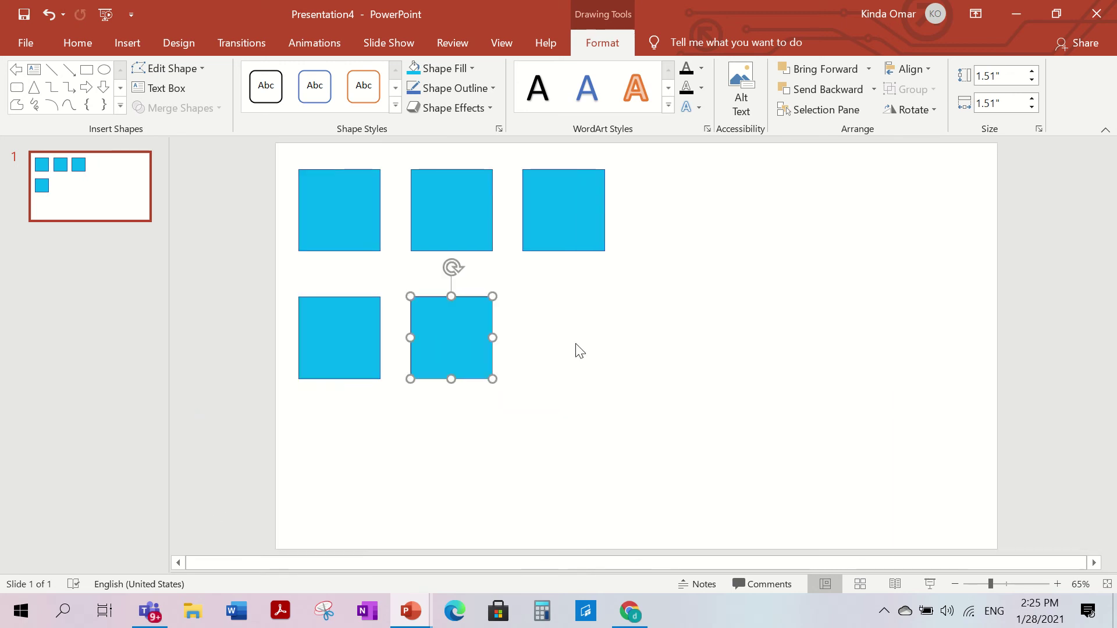
key("ctrl+d")
left_click_drag(552, 442, 656, 532)
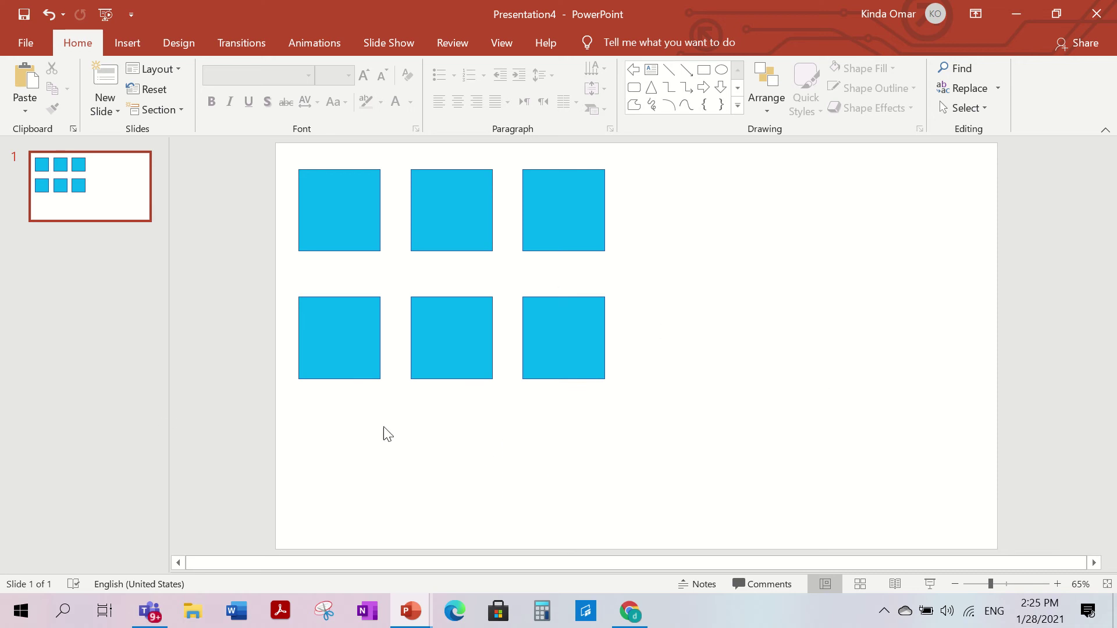
Type a 32-point 'Q' in the top-left square.
left_click(355, 197)
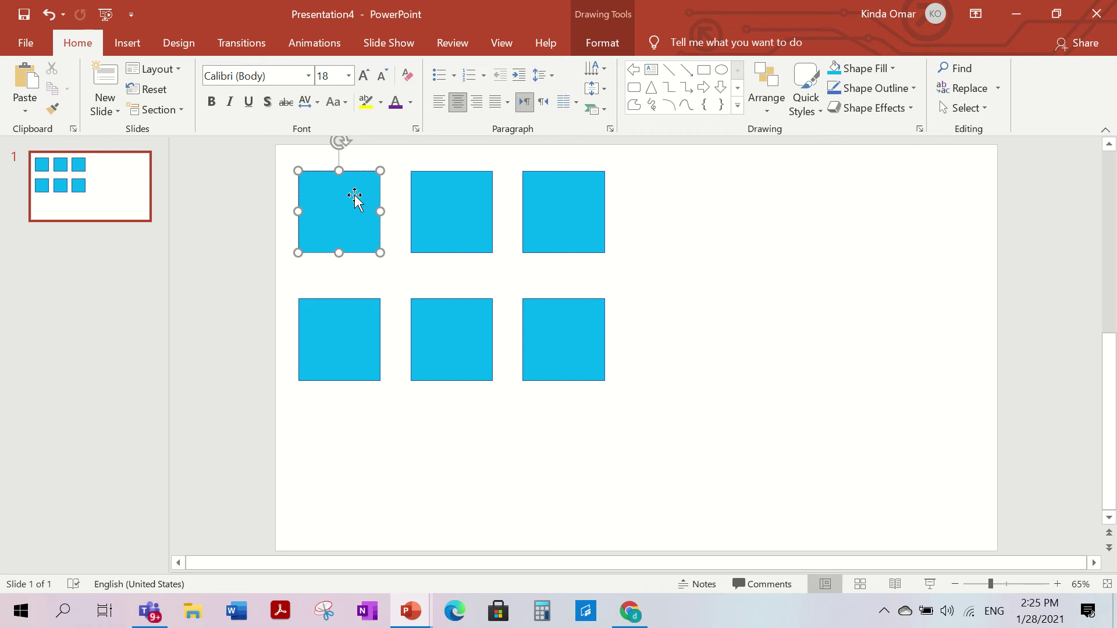
type("q")
key("BackSpace")
left_click(349, 77)
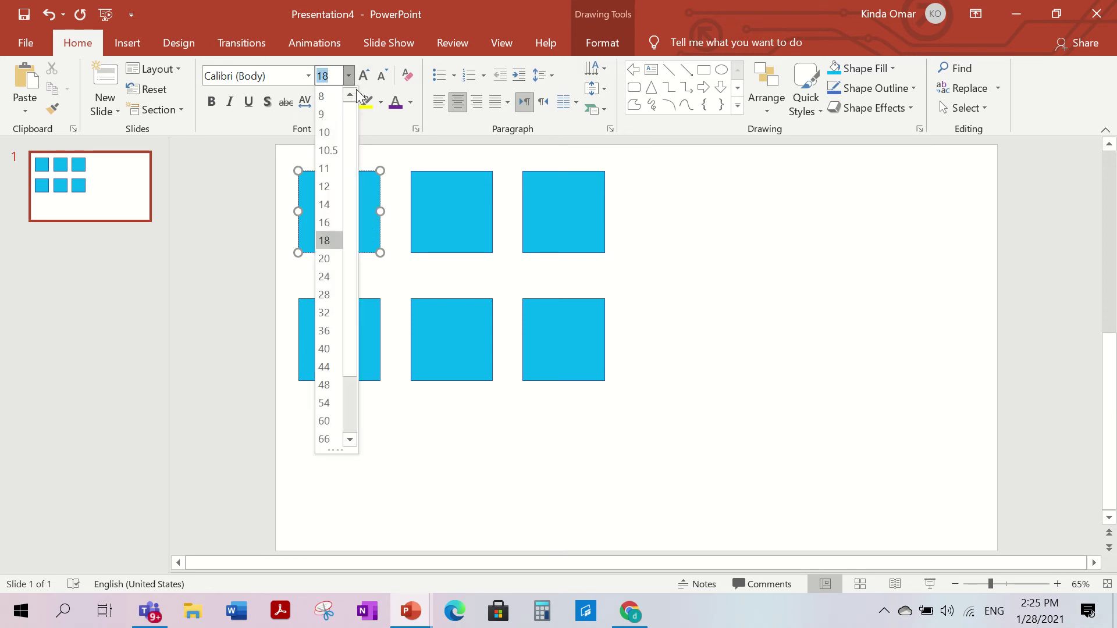
left_click(328, 312)
type("Q")
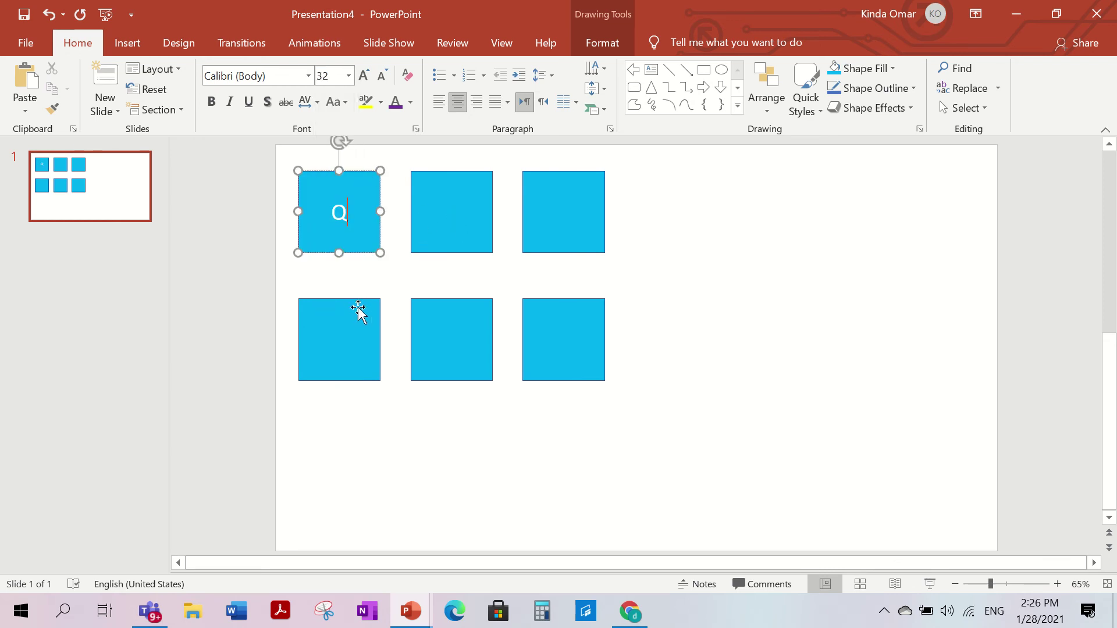
left_click(579, 323)
Clear the bottom-right square and type a 32-point 'Q' in it.
left_click(429, 213)
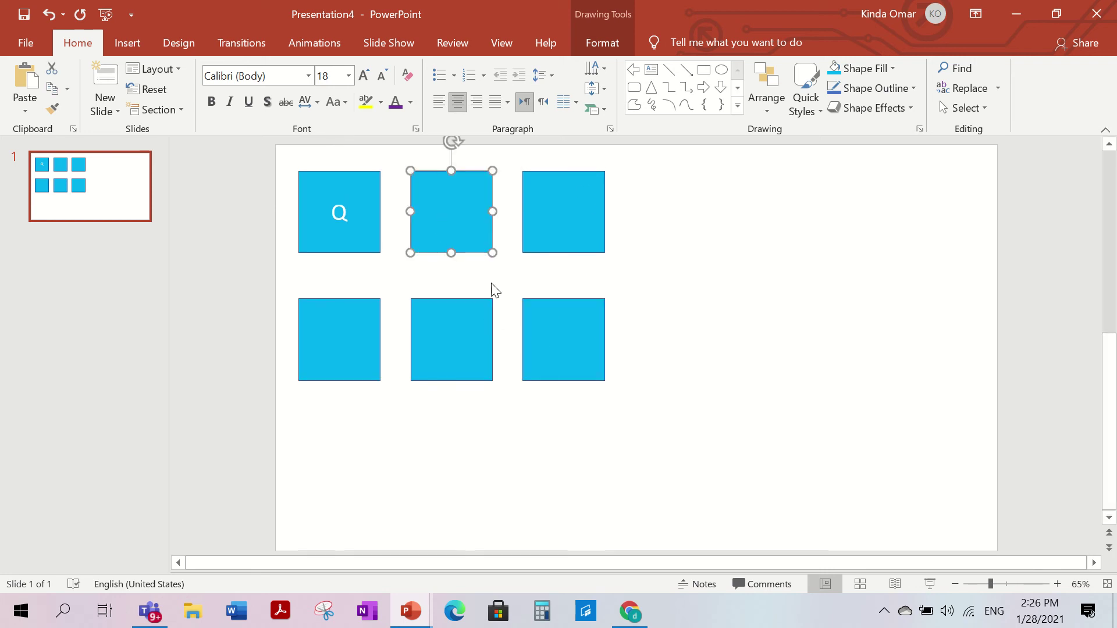
left_click(561, 352)
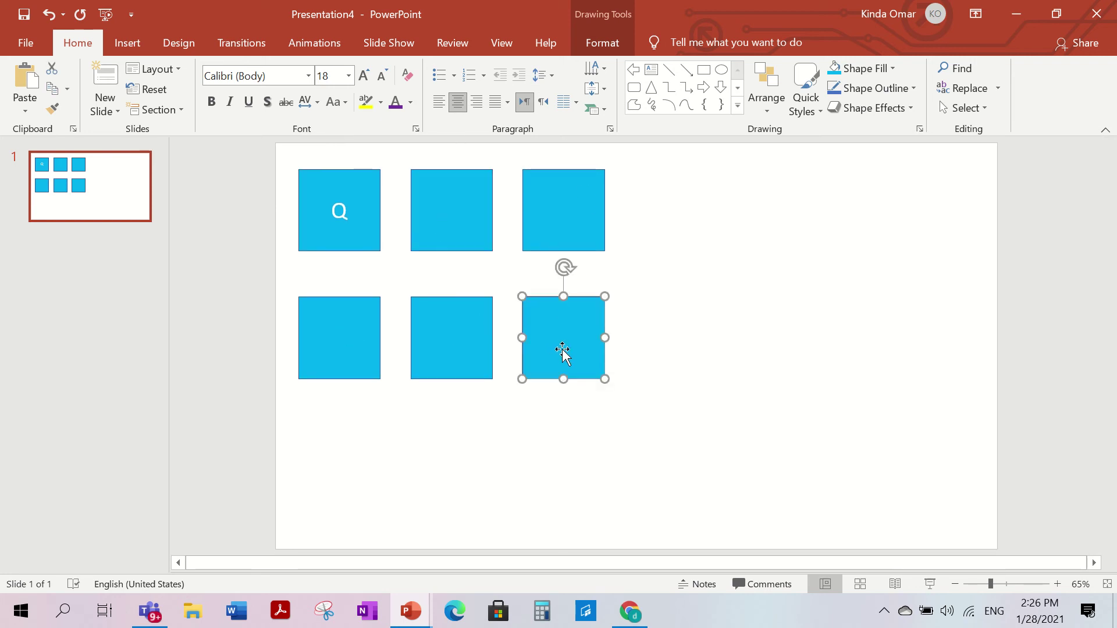
left_click(570, 341)
key("BackSpace")
left_click(337, 205)
left_click(550, 332)
left_click(349, 75)
left_click(340, 313)
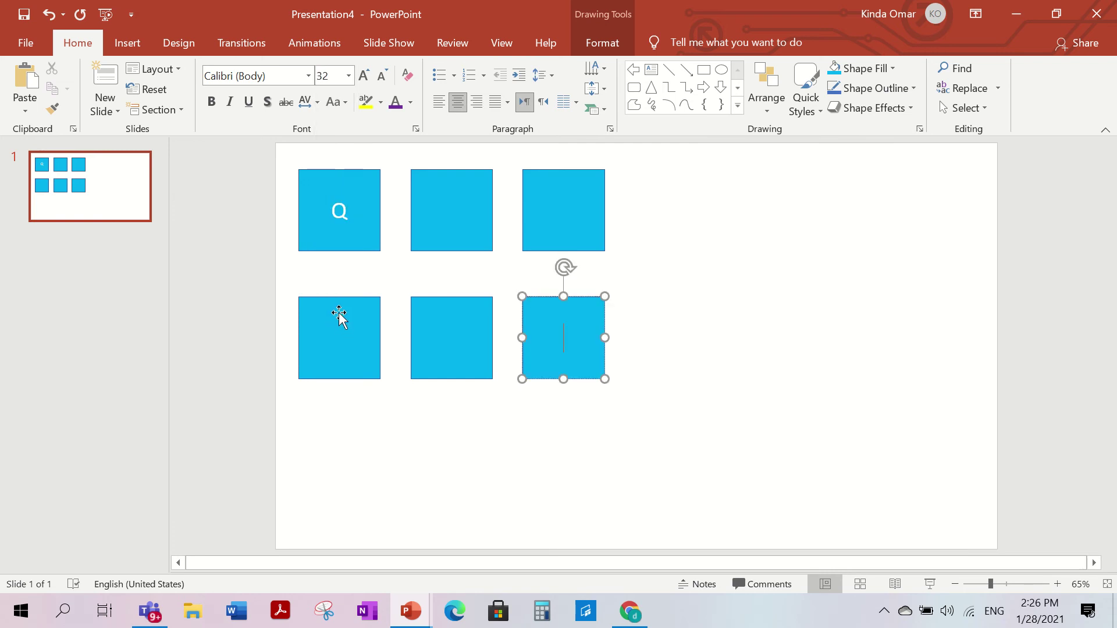
type("Q")
Type an enlarged 'A' in the bottom-middle square.
left_click(453, 327)
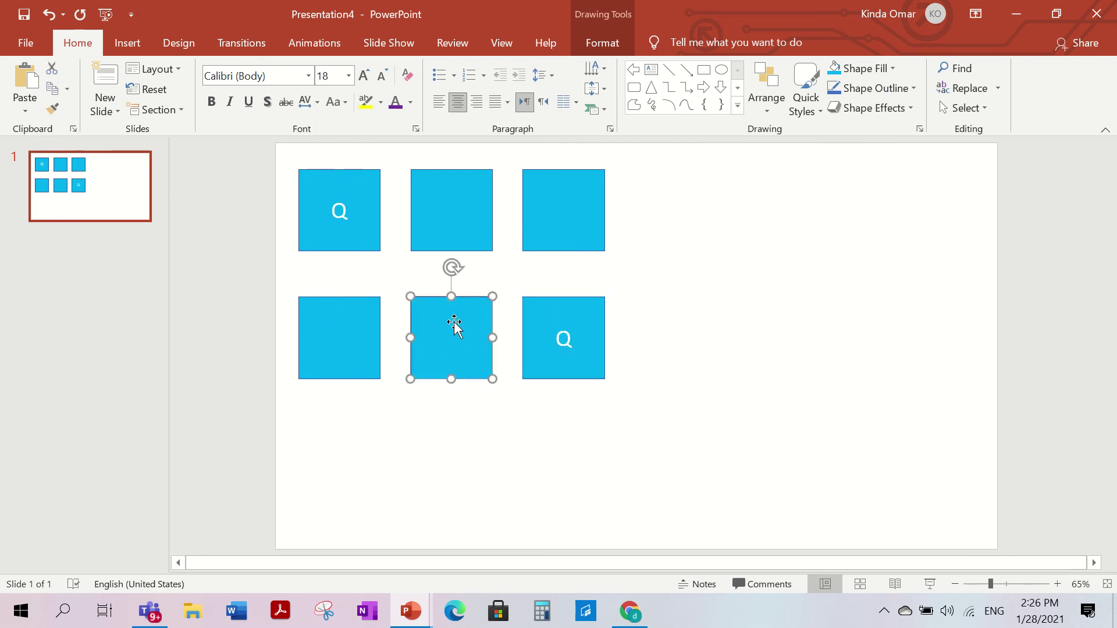
left_click(453, 327)
left_click(365, 75)
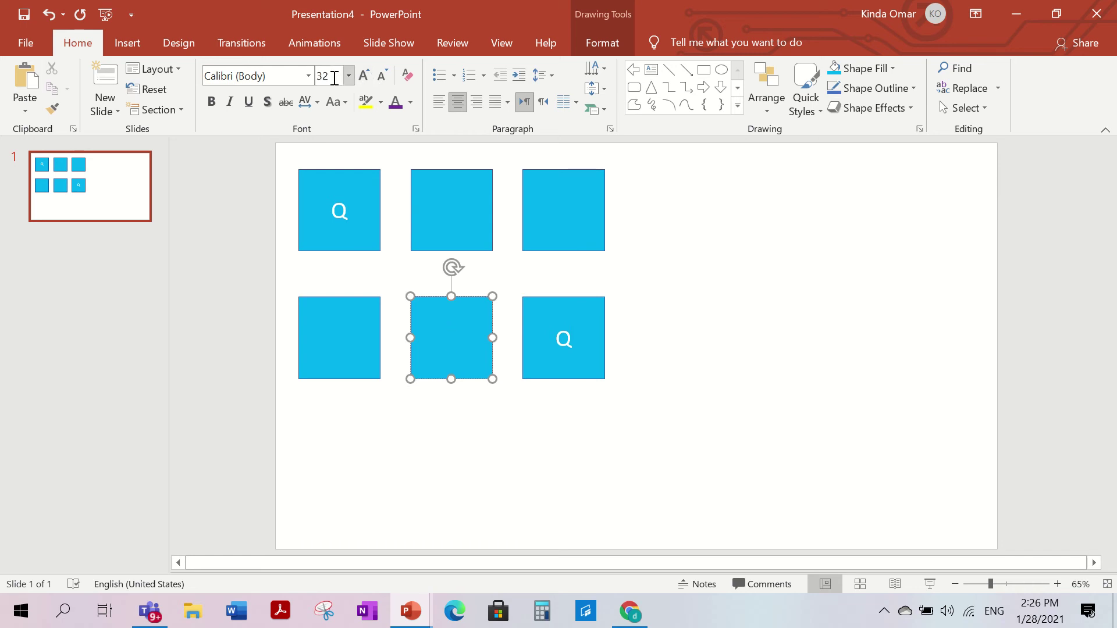
type("A")
Type an enlarged 'A' in the top-middle square.
left_click(357, 328)
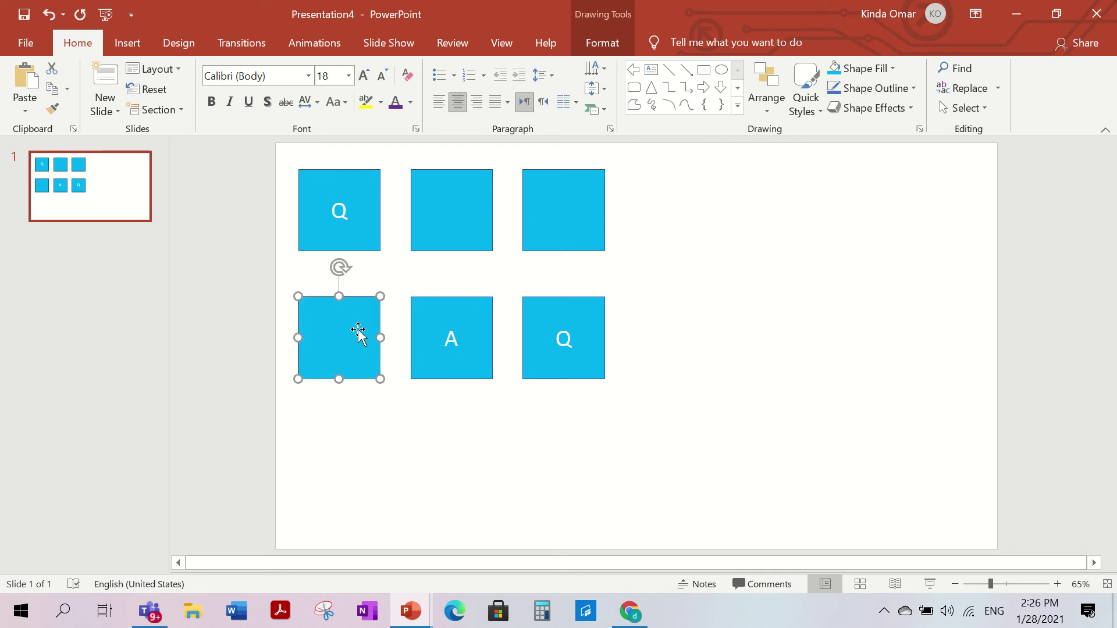
left_click(571, 227)
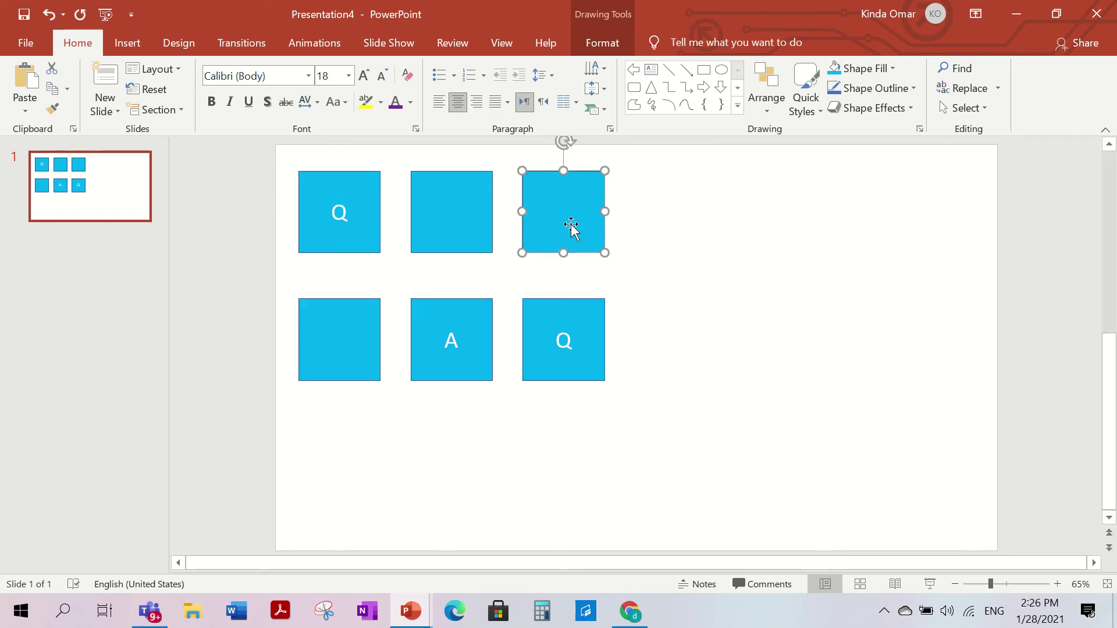
left_click(458, 212)
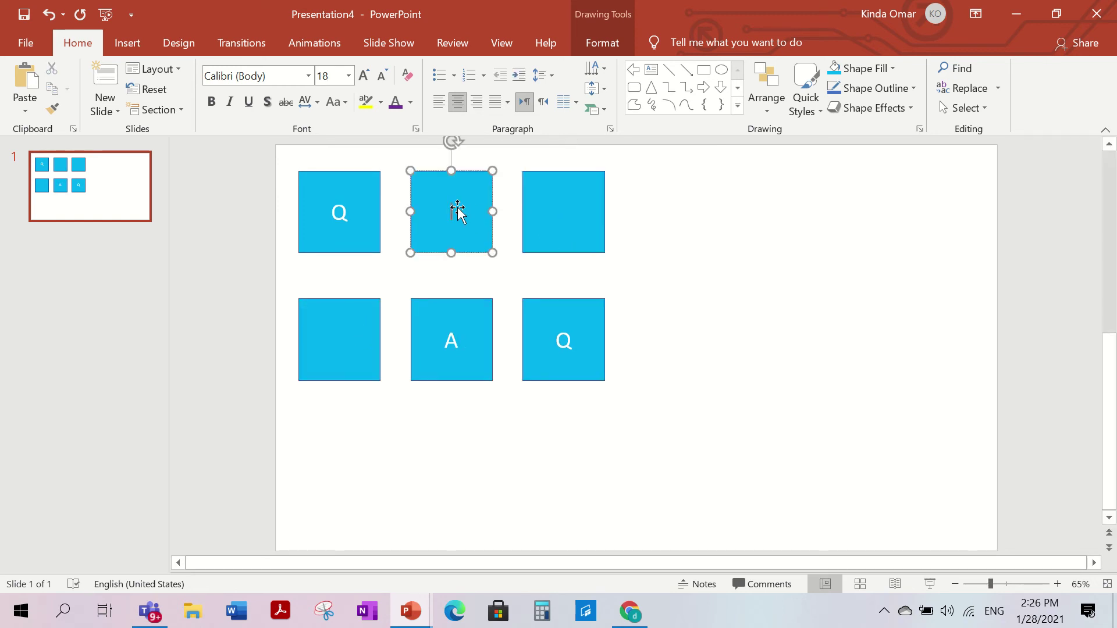
left_click(365, 75)
left_click(364, 75)
type("A")
Type a 32-point 'D' in the bottom-left square.
left_click(350, 321)
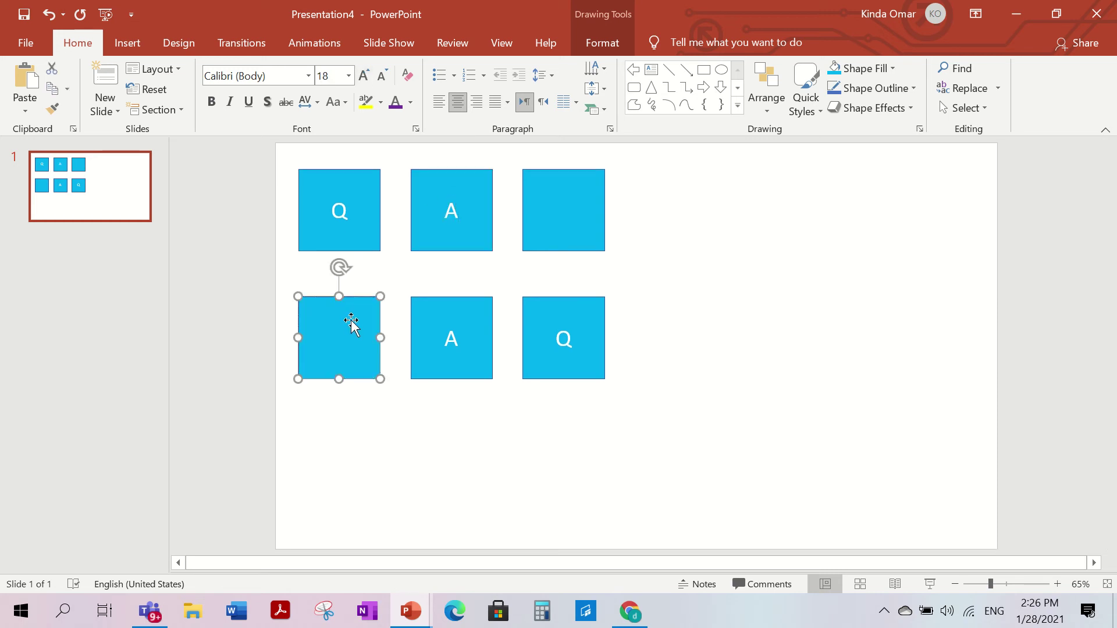
type("D")
key("BackSpace")
left_click(364, 76)
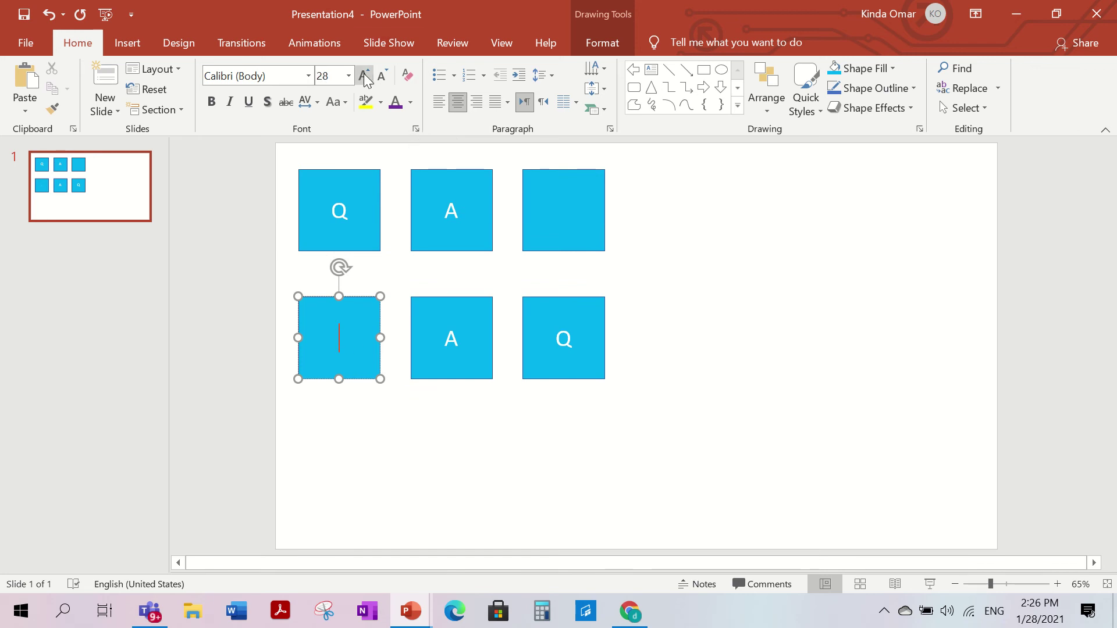
left_click(383, 77)
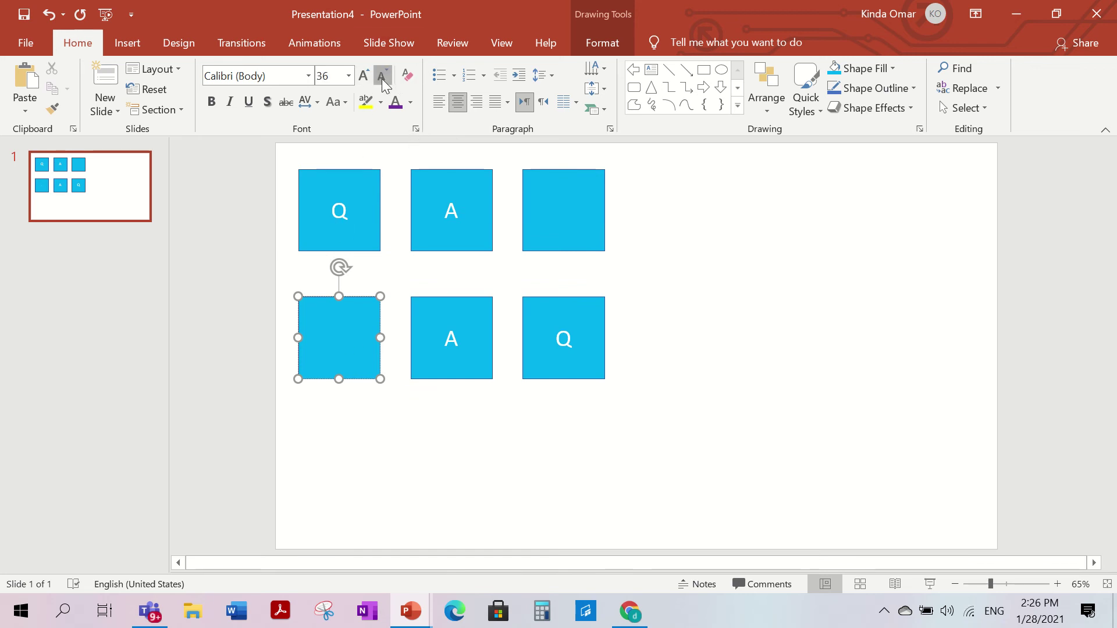
type("D")
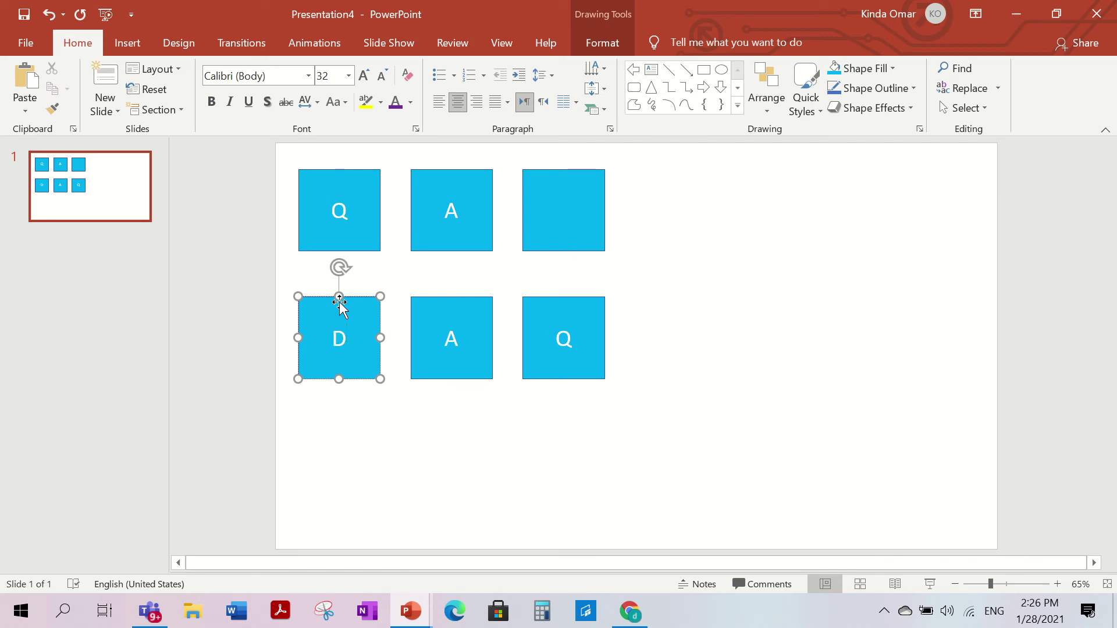
Type a 32-point 'D' in the top-right square.
left_click(559, 219)
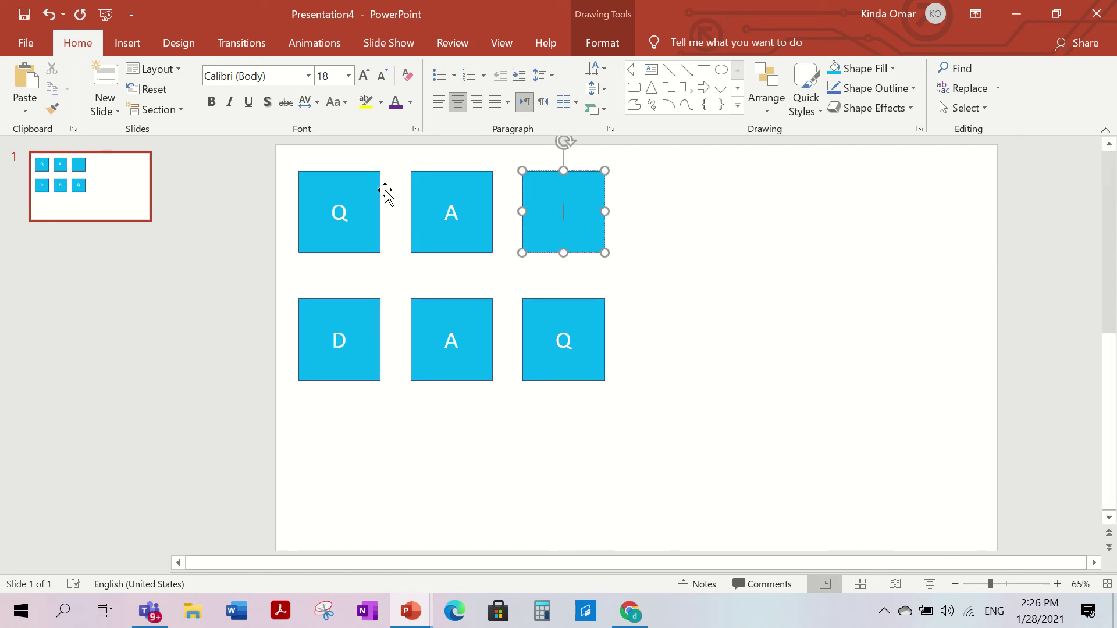
left_click(360, 78)
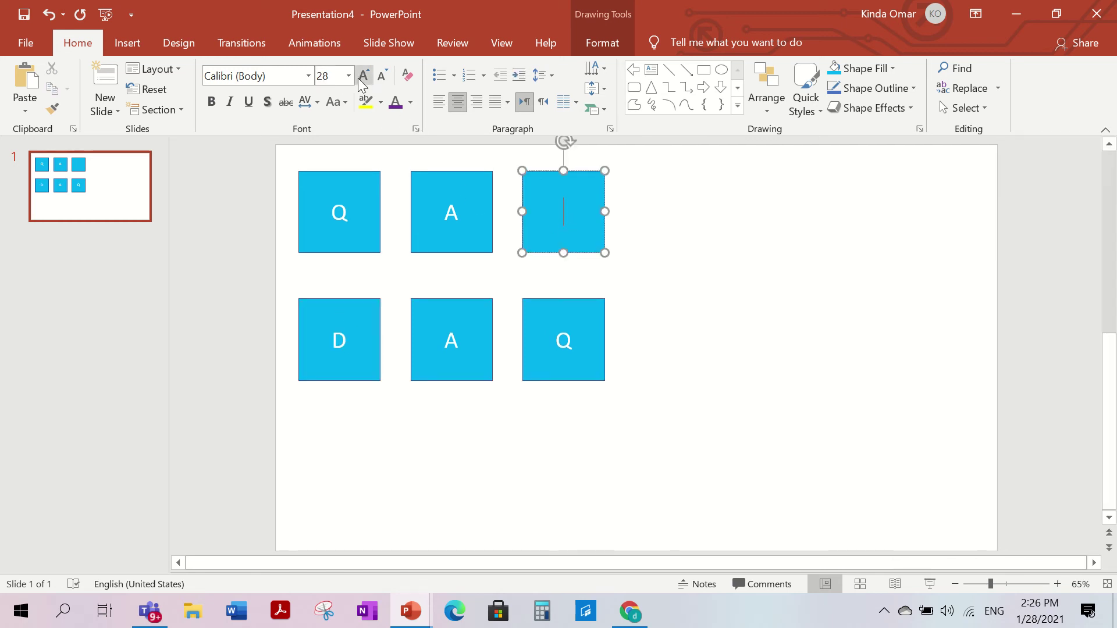
left_click(384, 78)
type("D")
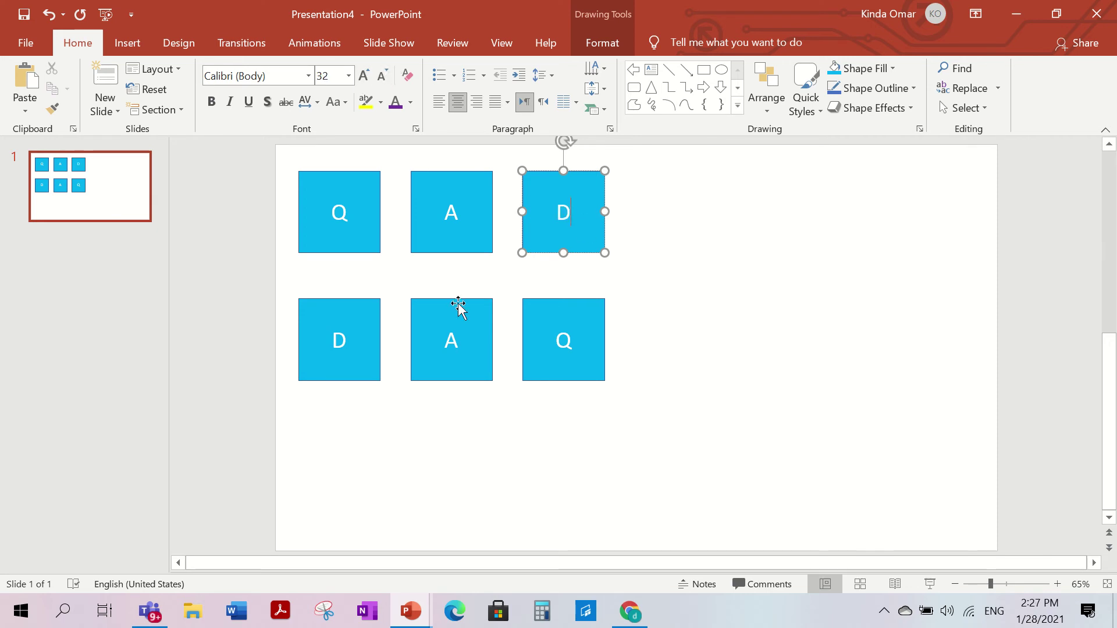
left_click(492, 463)
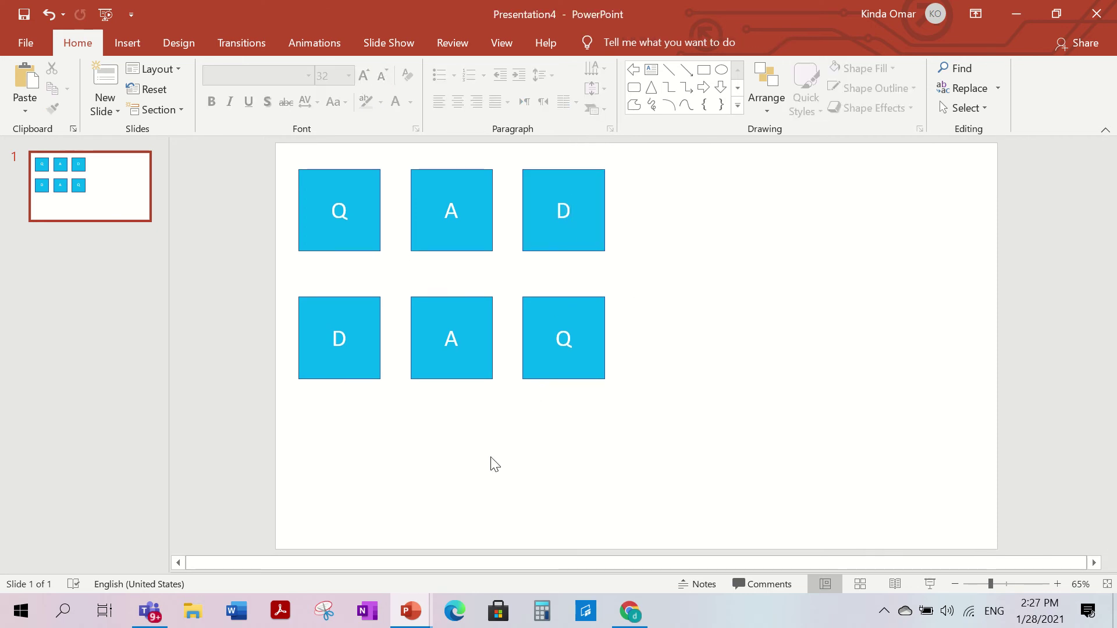
Draw a rectangle precisely over the top-left Q square, hiding its letter.
left_click(134, 42)
left_click(276, 105)
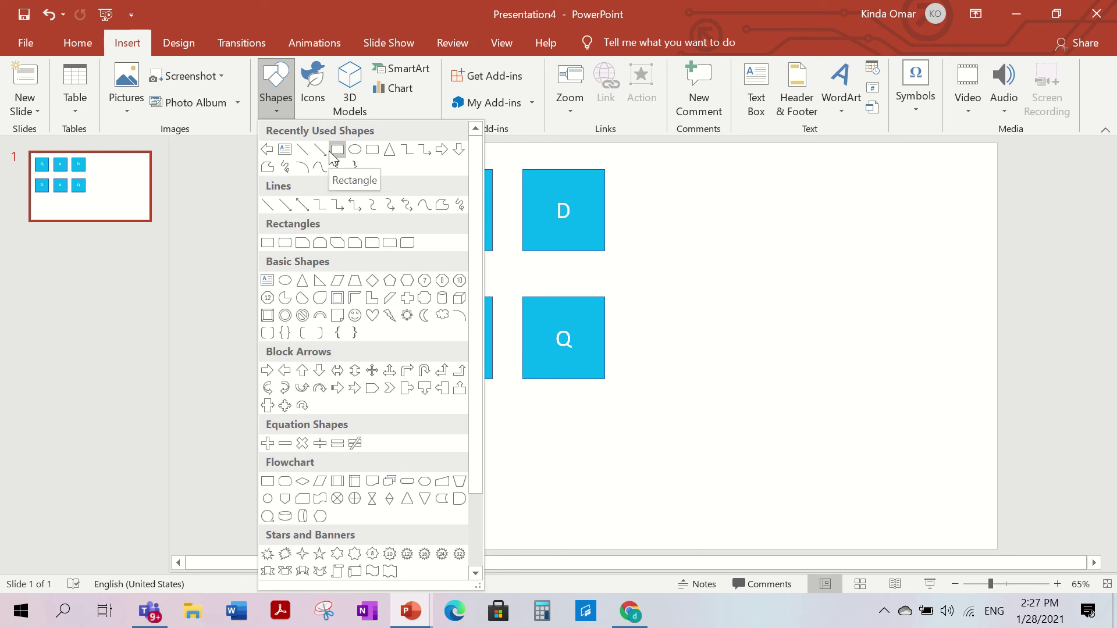
left_click(333, 151)
left_click_drag(300, 169, 380, 252)
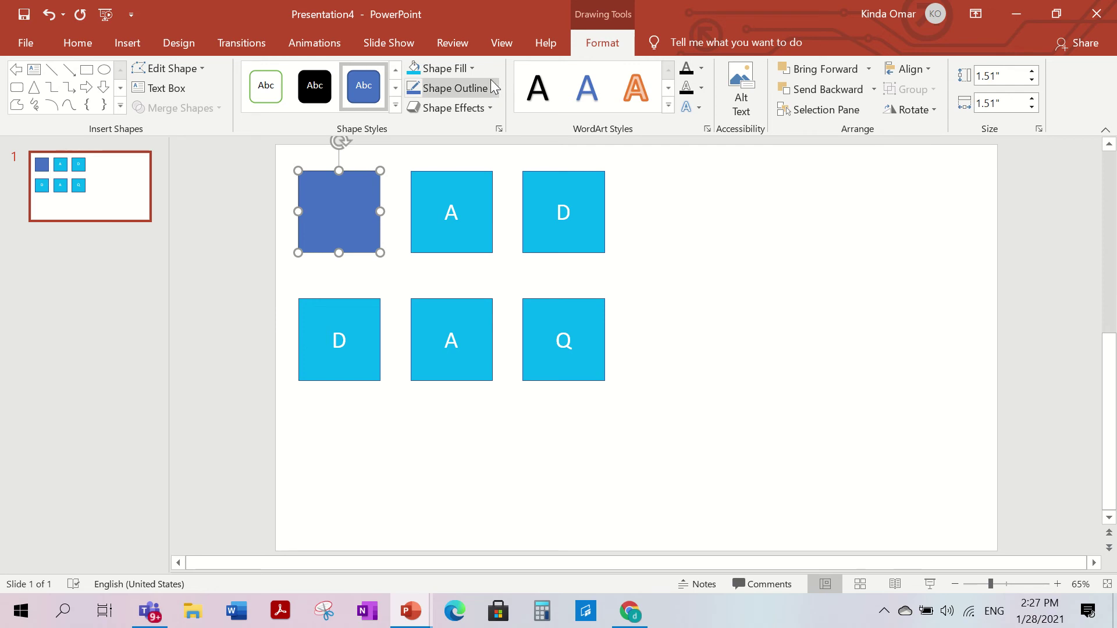
Fill the covering square purple and give it a bevelled preset shape effect.
left_click(472, 69)
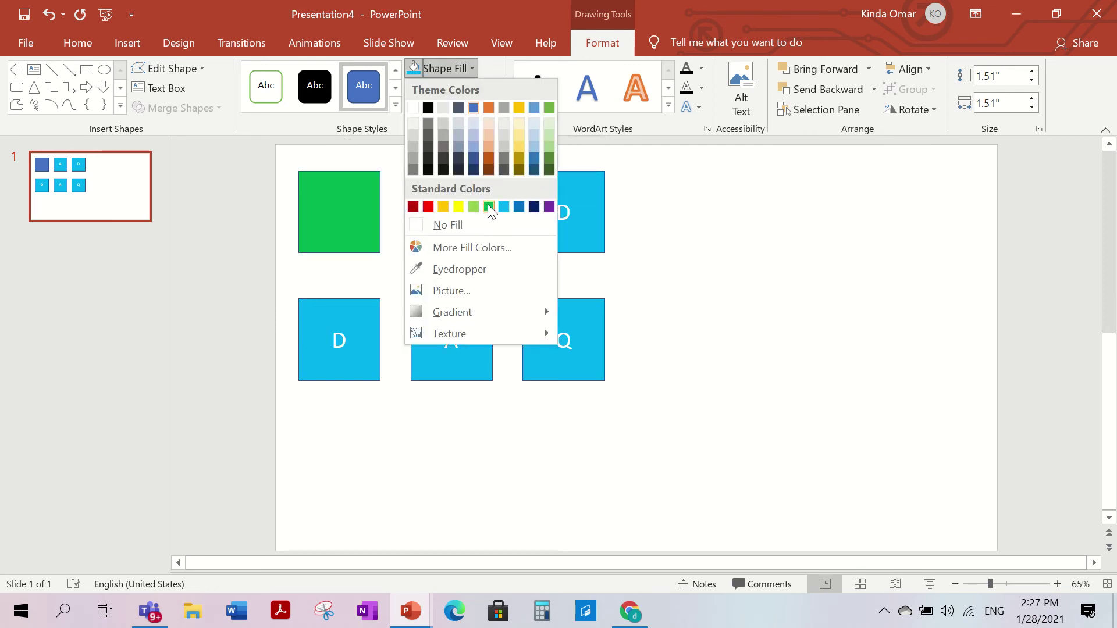
left_click(550, 207)
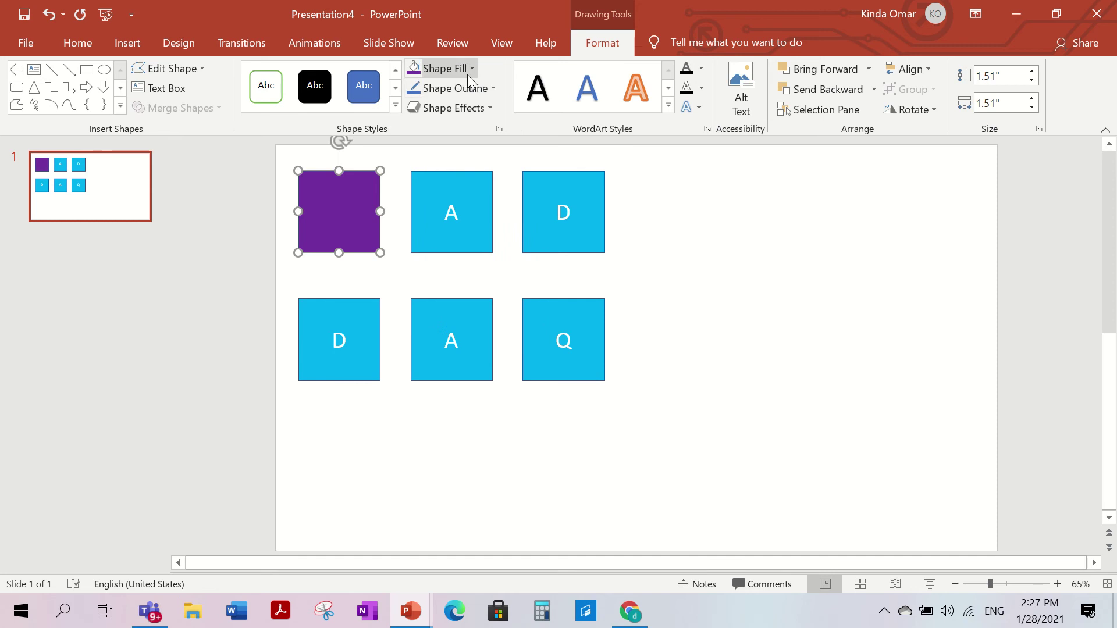
left_click(492, 112)
mouse_move(487, 152)
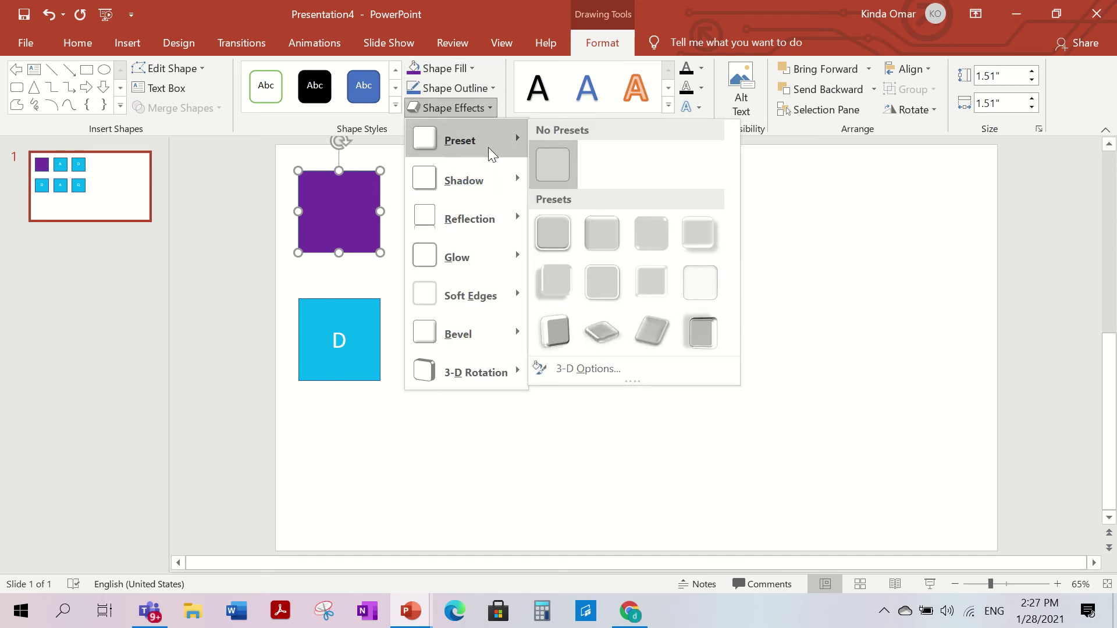
left_click(610, 234)
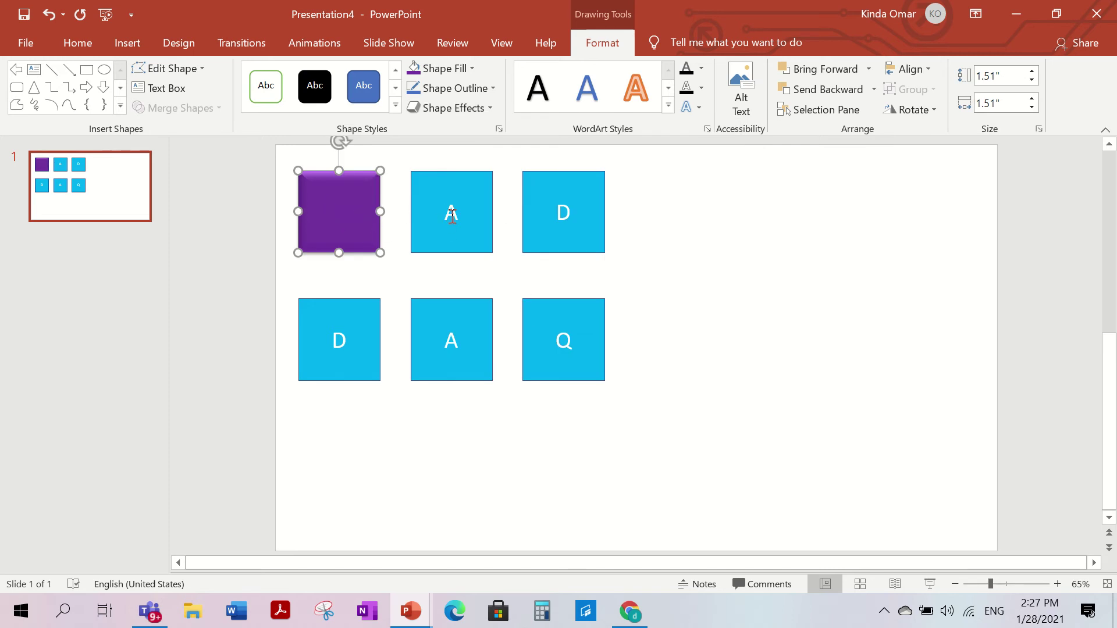
Place copies of the purple square over the A, D, D, A and Q boxes.
left_click_drag(364, 232, 466, 226)
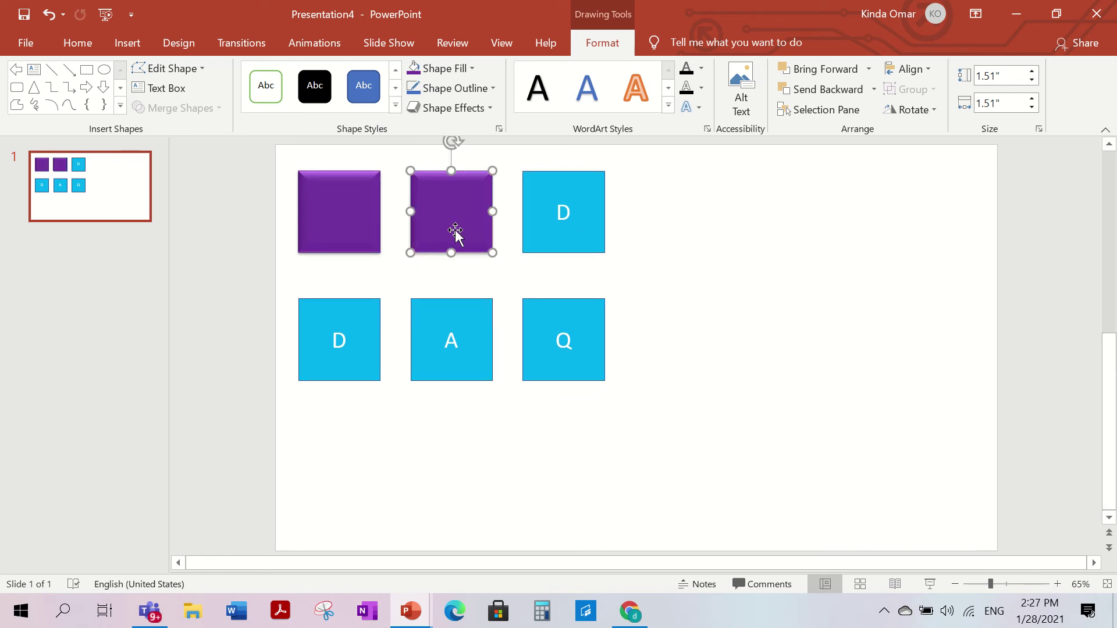
key("ctrl+d")
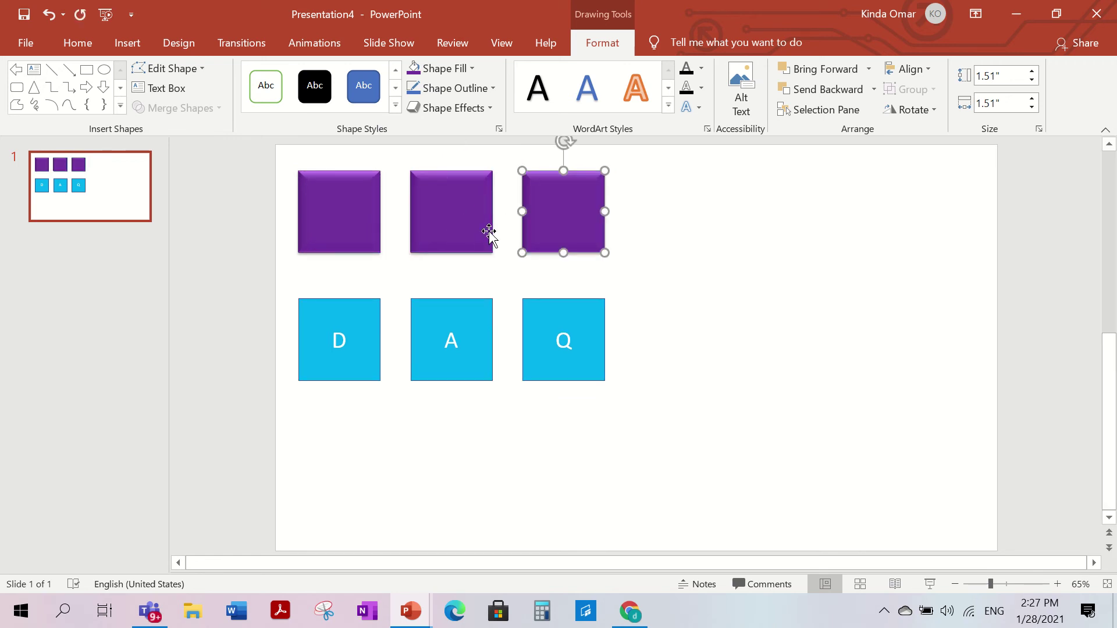
key("ctrl+d")
left_click_drag(681, 195, 348, 320)
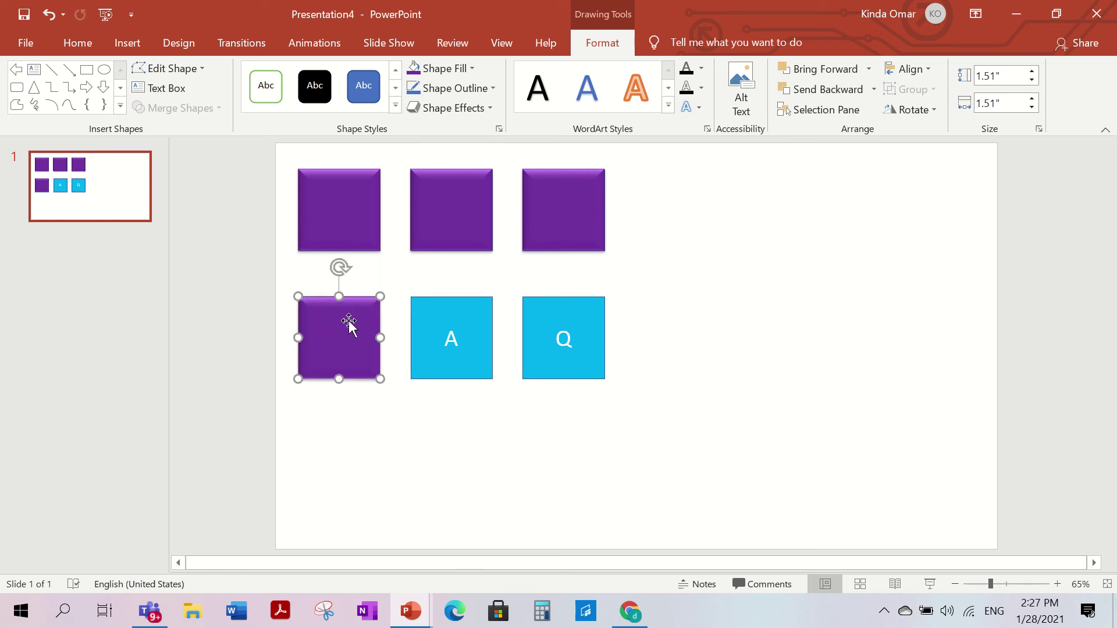
key("ctrl+d")
left_click_drag(241, 450, 570, 327)
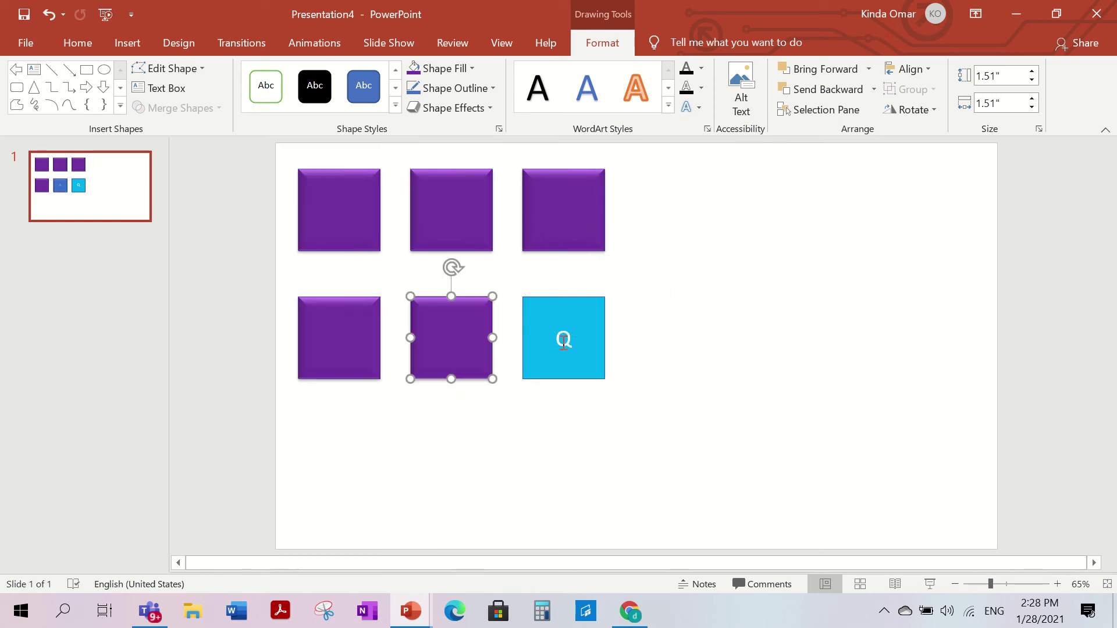
key("ctrl+d")
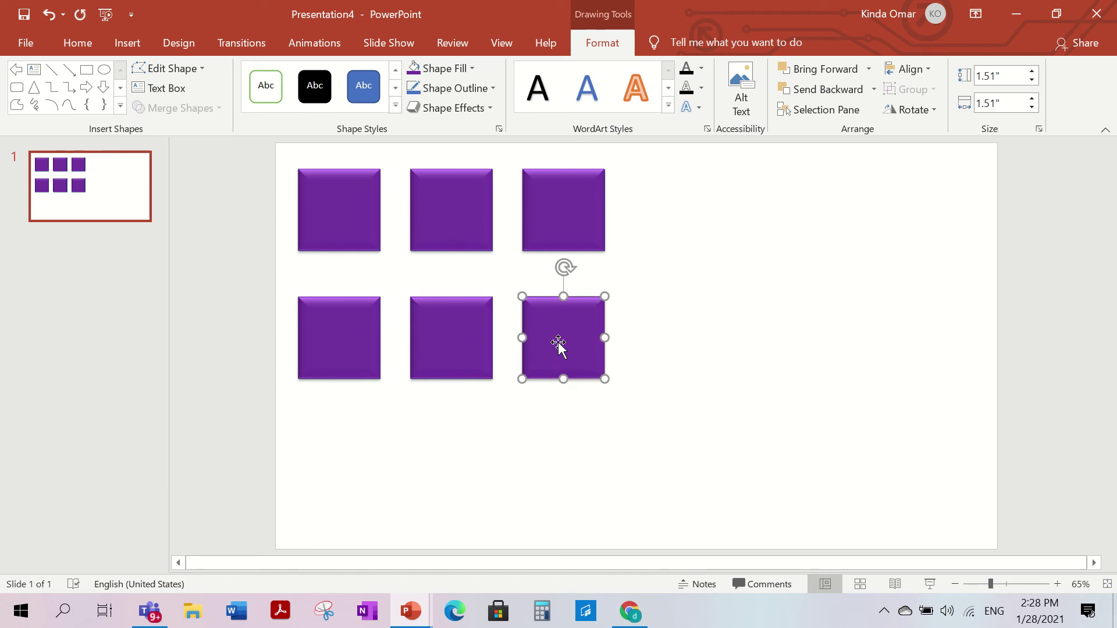
left_click(722, 489)
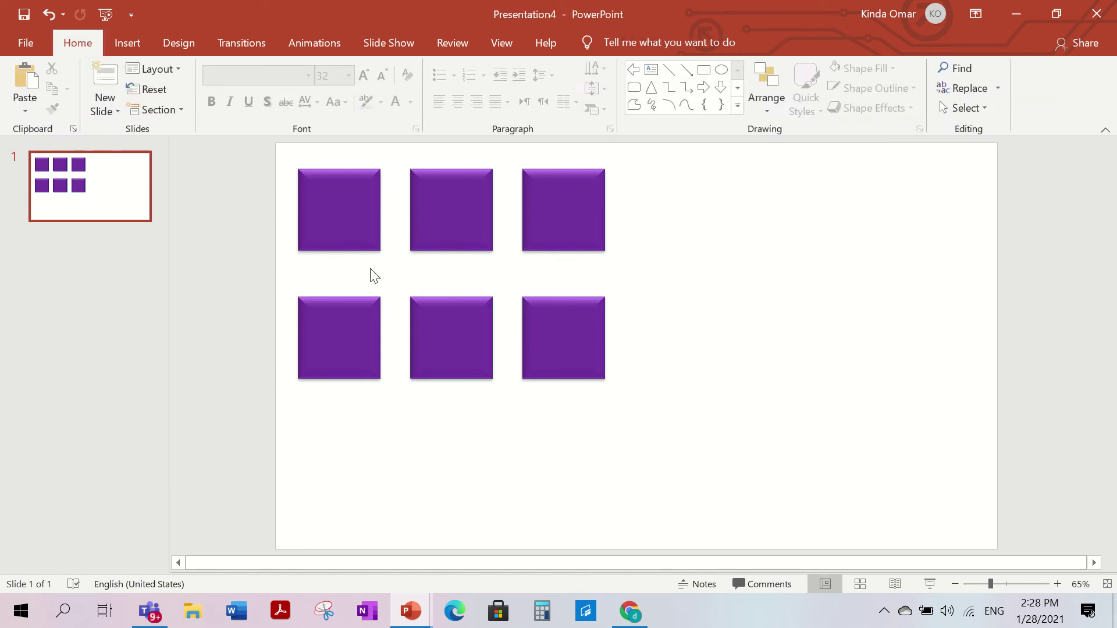
Give the top-left purple square larger, light-coloured text and type its label.
left_click(352, 225)
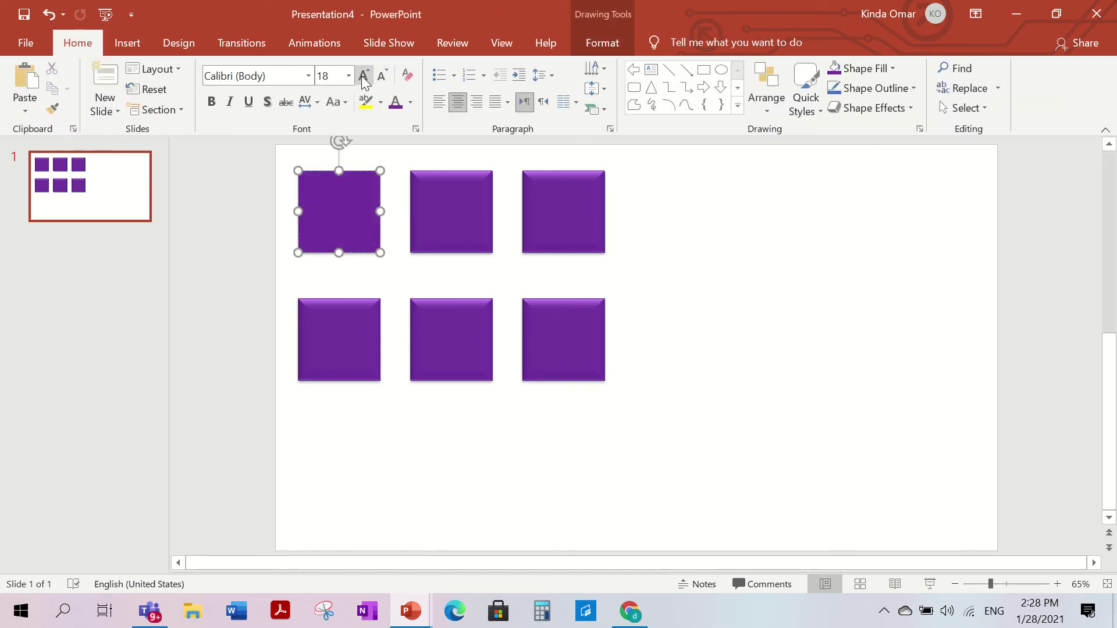
left_click(397, 106)
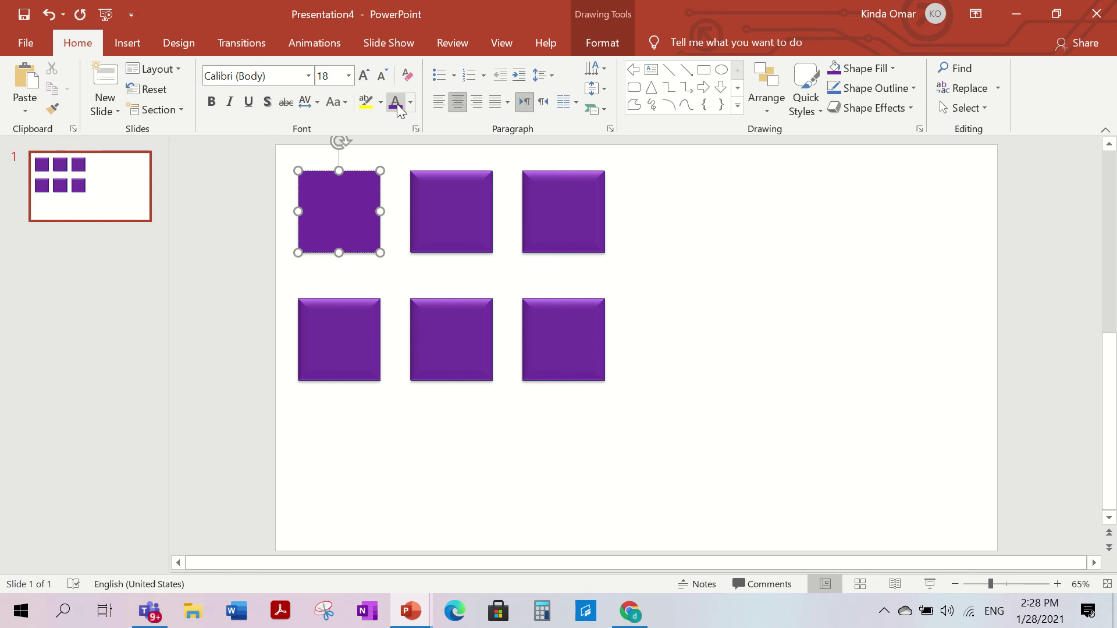
left_click(366, 76)
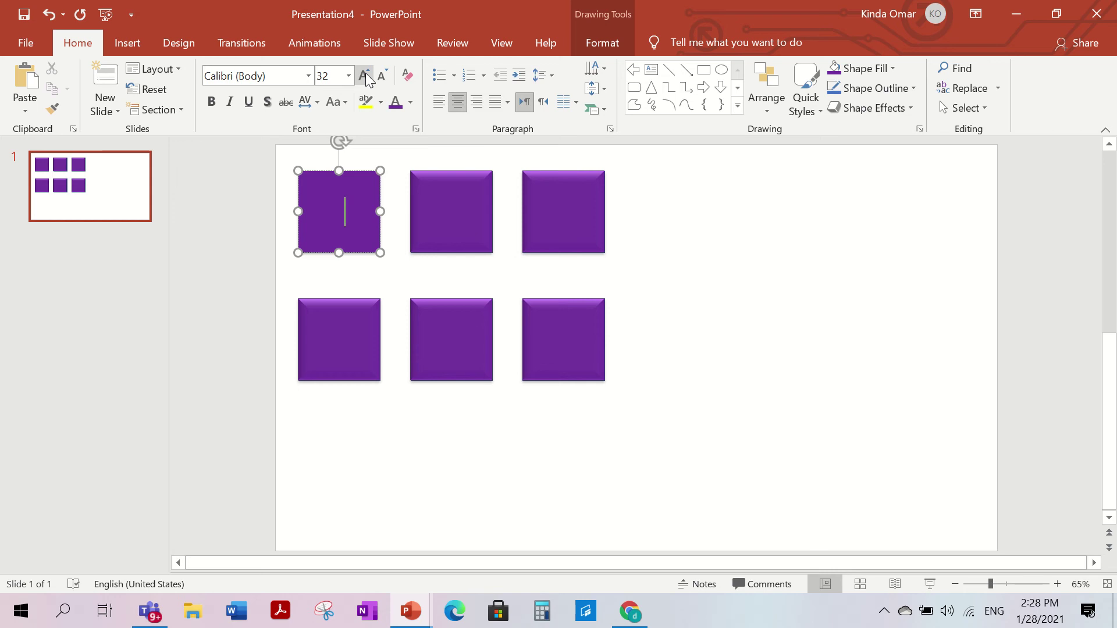
left_click(410, 102)
left_click(395, 157)
left_click(364, 220)
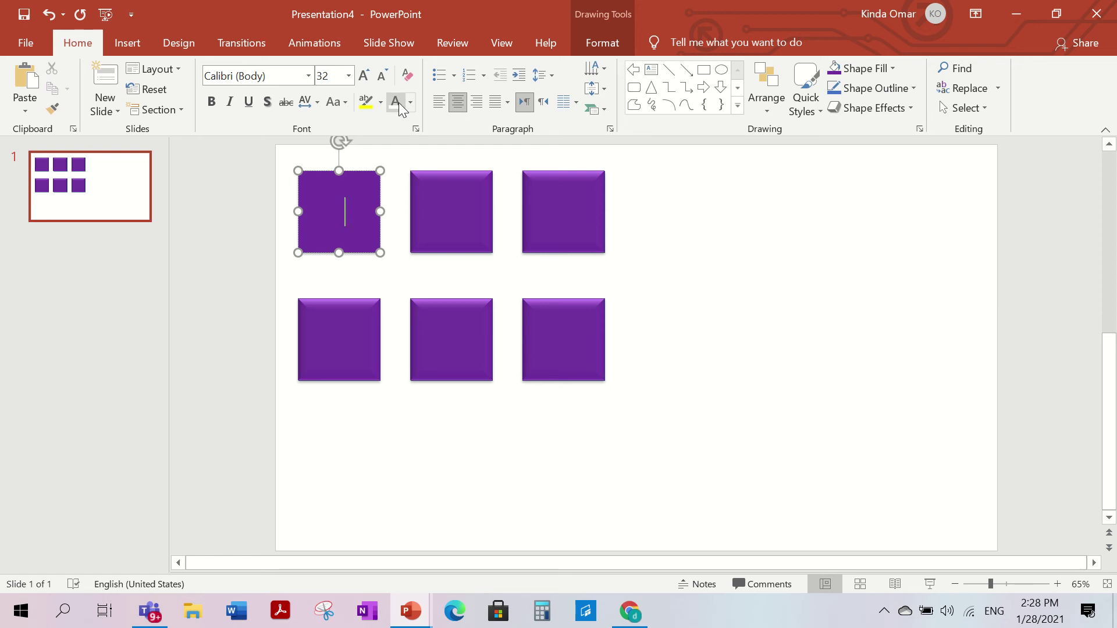
left_click(322, 171)
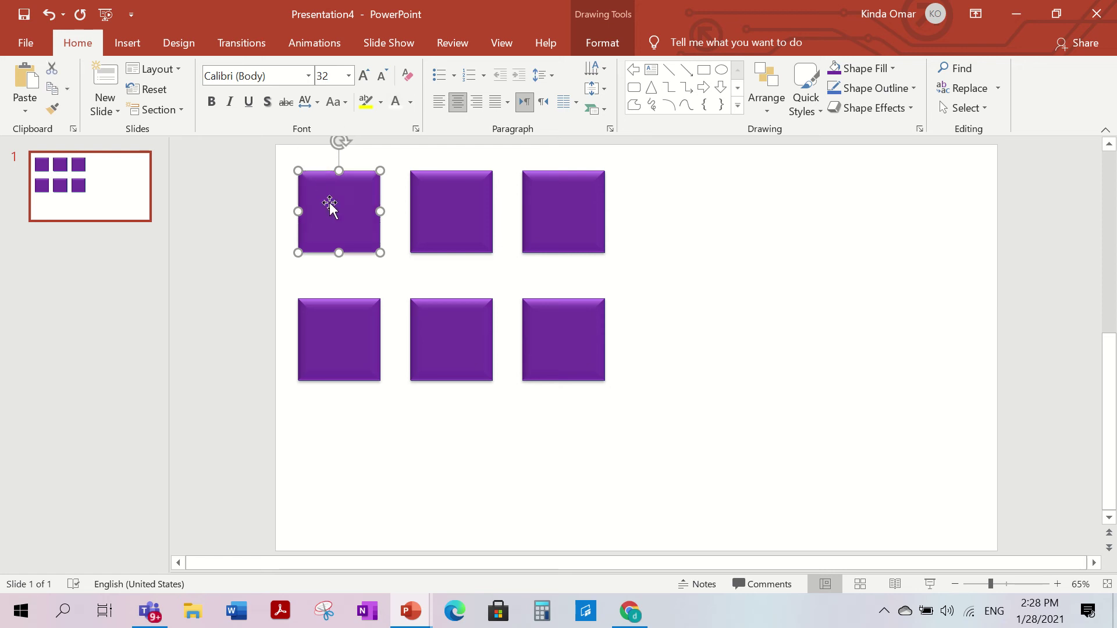
left_click(333, 213)
type("H")
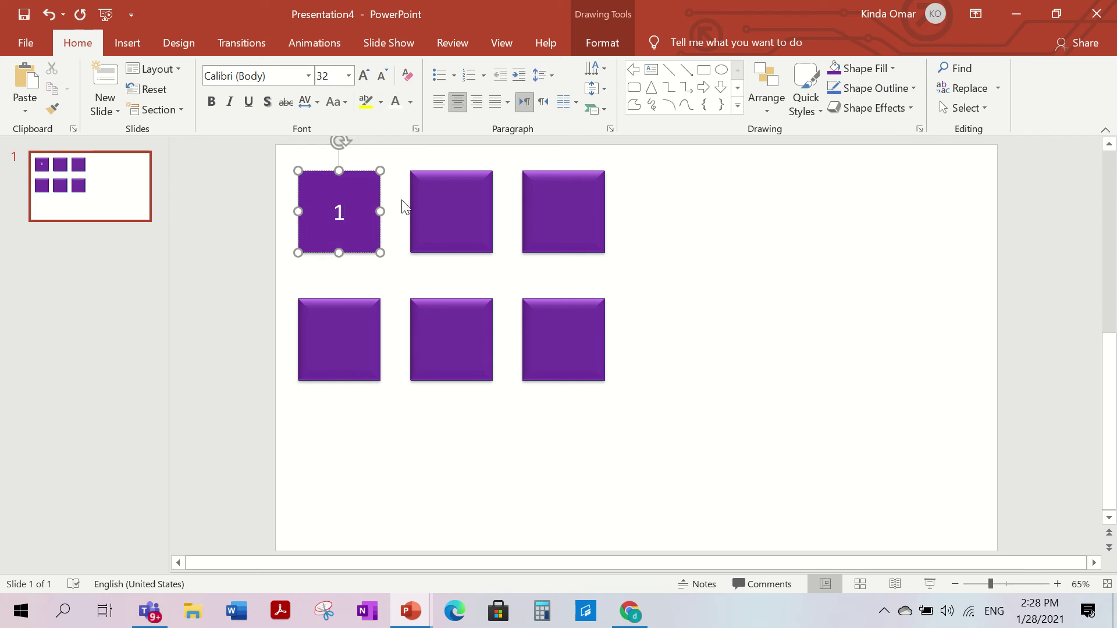
Number the second square 2 in enlarged text and enlarge the third square's text size.
left_click(433, 212)
left_click(435, 212)
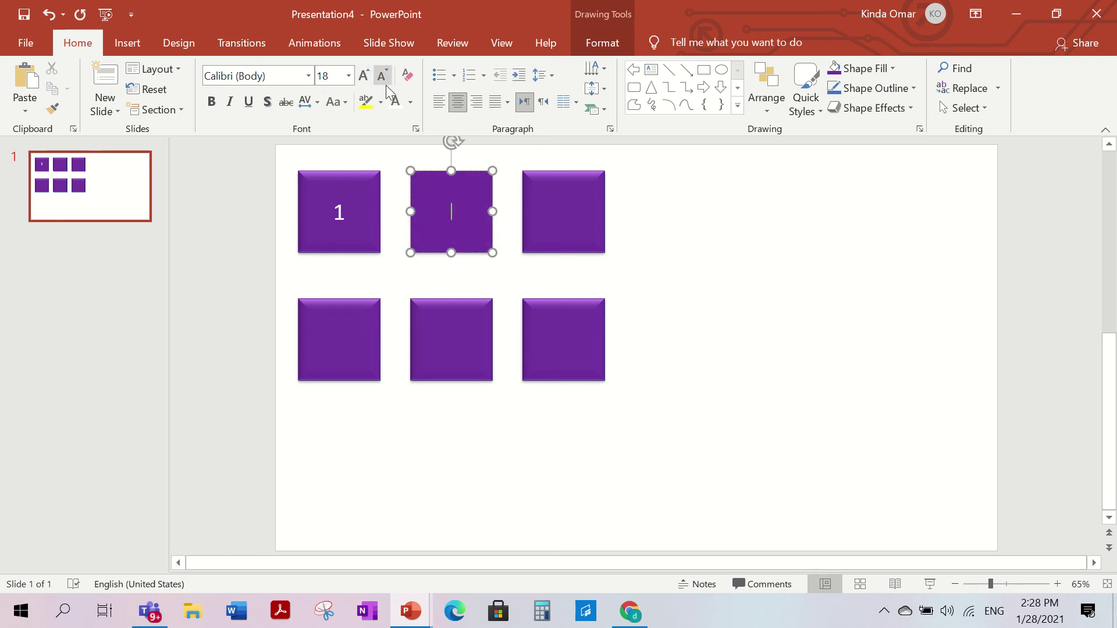
left_click(365, 76)
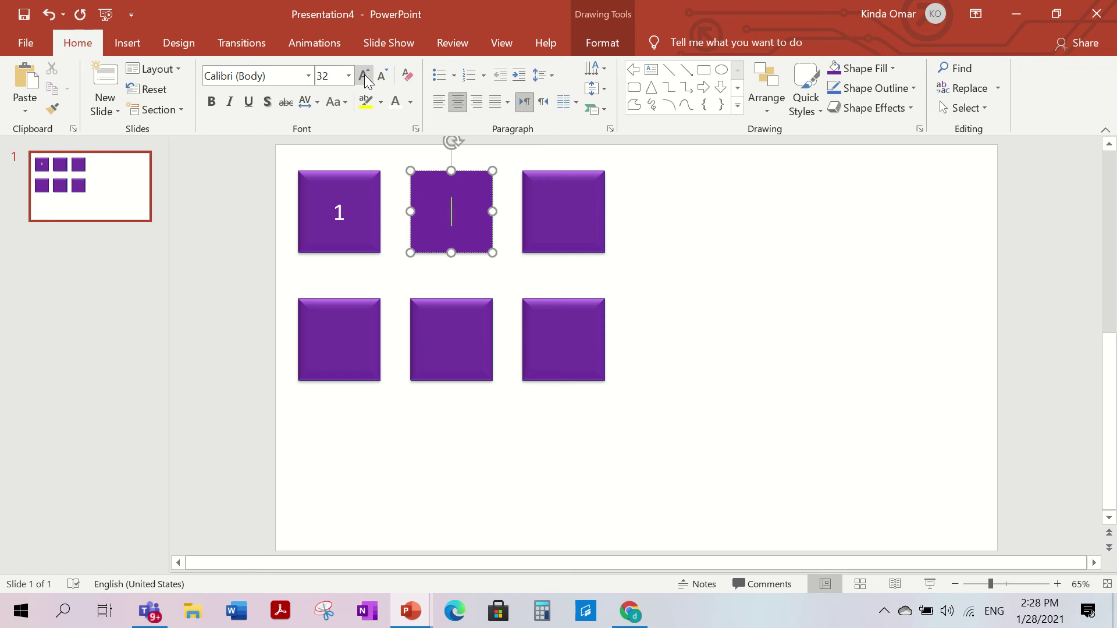
type("2")
left_click(567, 207)
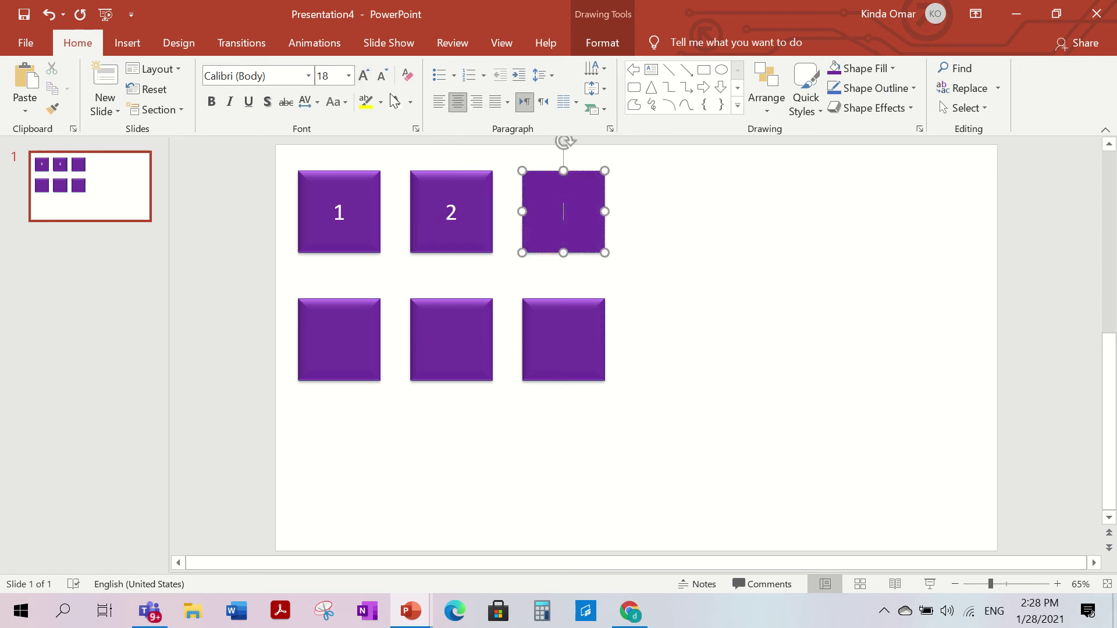
left_click(365, 78)
left_click(369, 84)
left_click(369, 84)
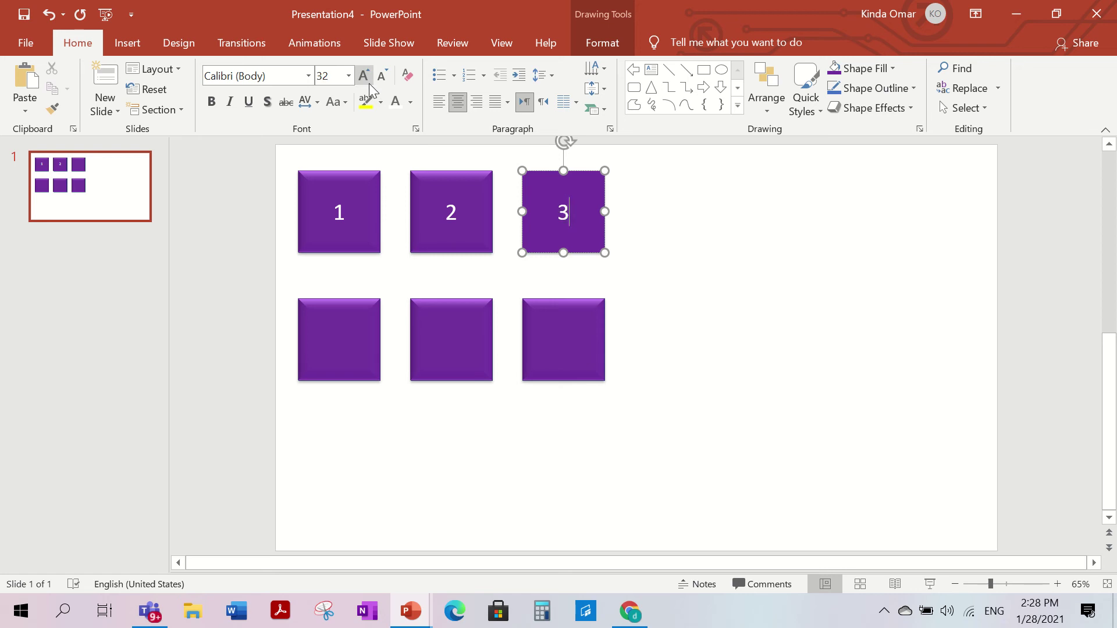
Enlarge the bottom-left purple square's font size and number it 4.
left_click(337, 351)
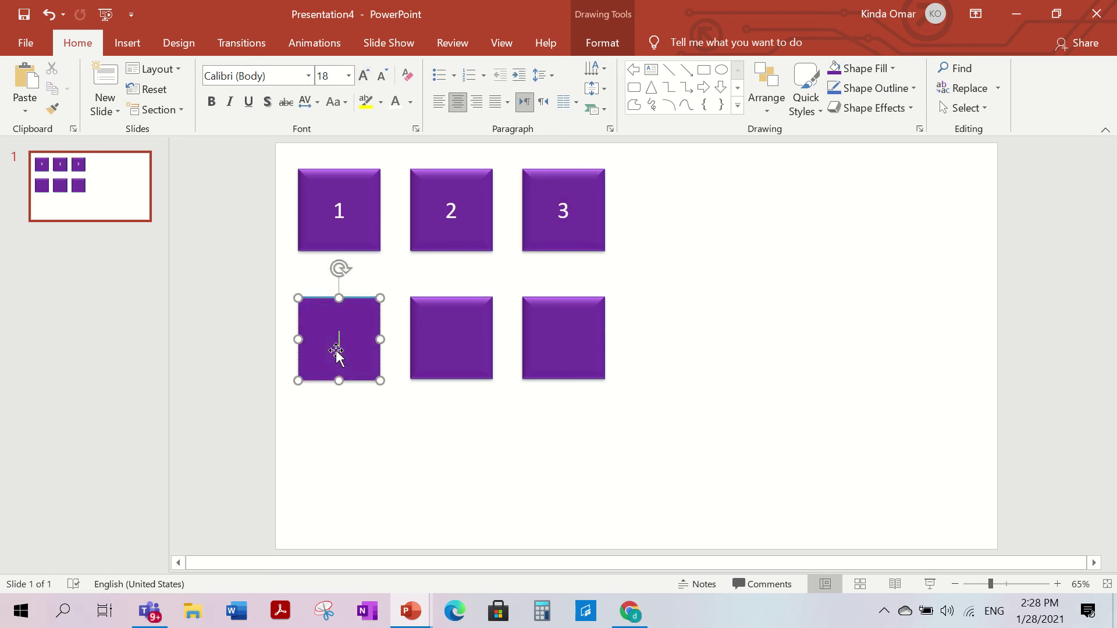
left_click(363, 80)
left_click(363, 80)
left_click(362, 81)
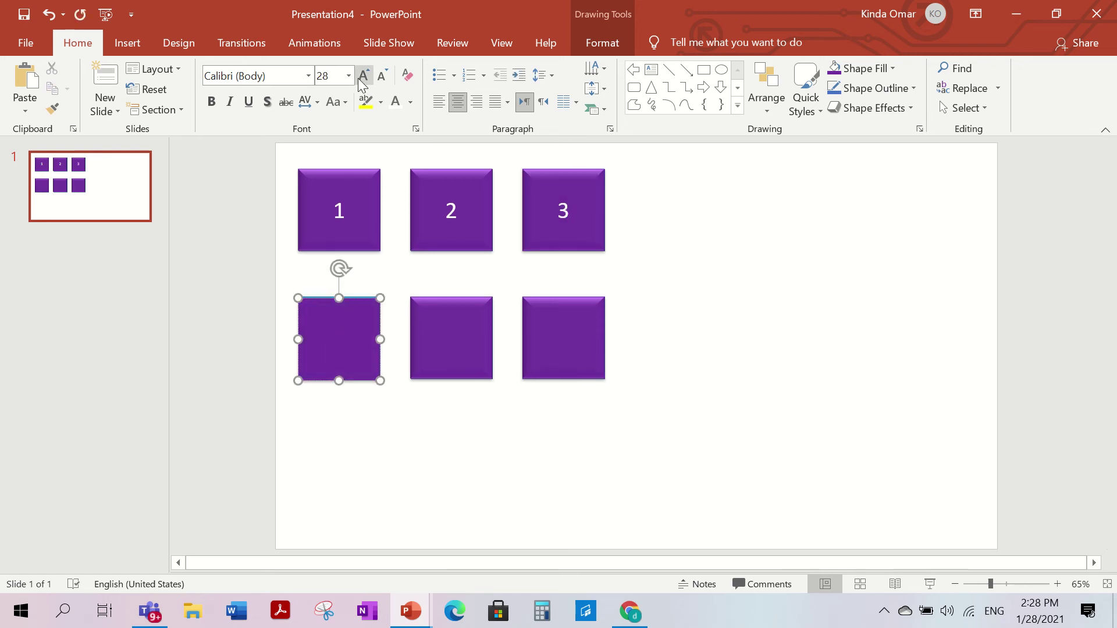
left_click(338, 77)
type("3")
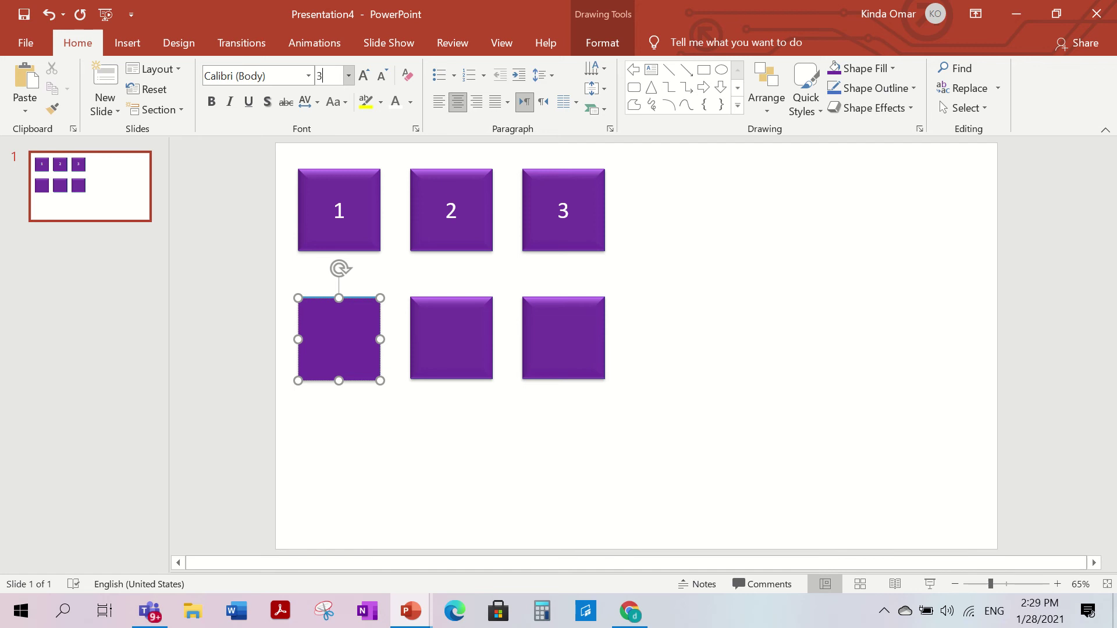
left_click(348, 342)
type("4")
Set the bottom-middle square to 32-point text for the number 5.
left_click(451, 341)
left_click(339, 77)
type("3")
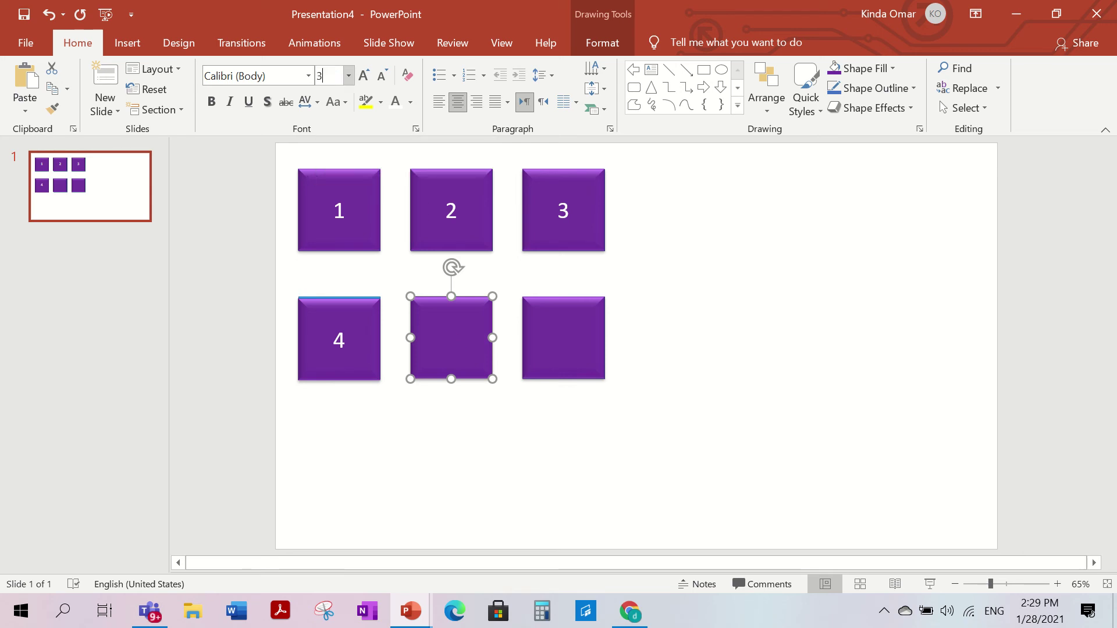
type("2")
left_click(468, 320)
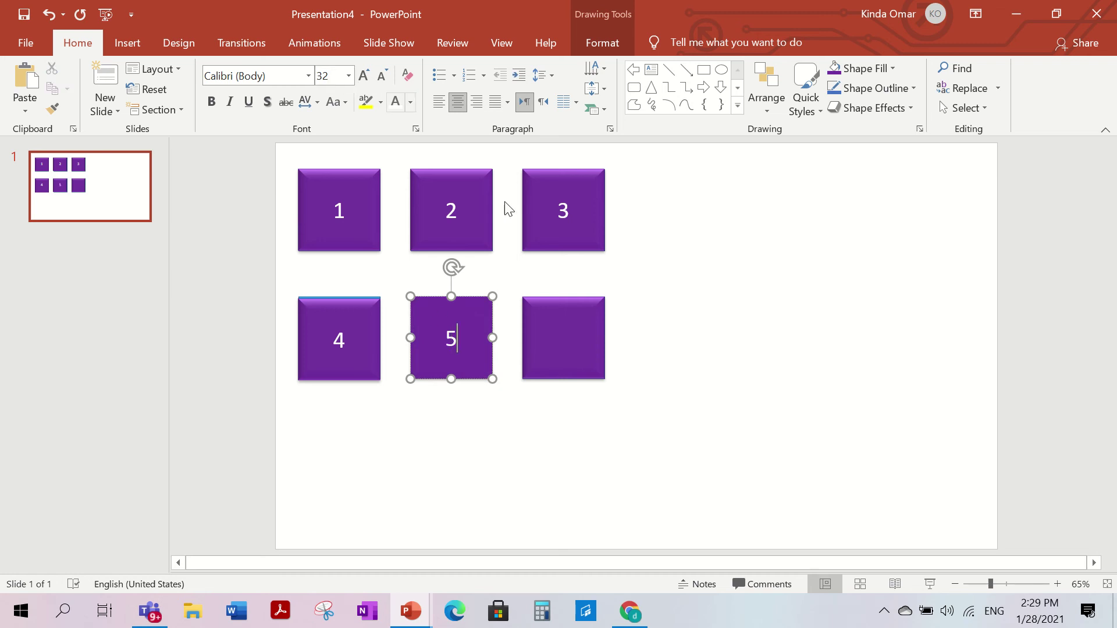
Number the bottom-right square 6 in 32-point text.
left_click(582, 345)
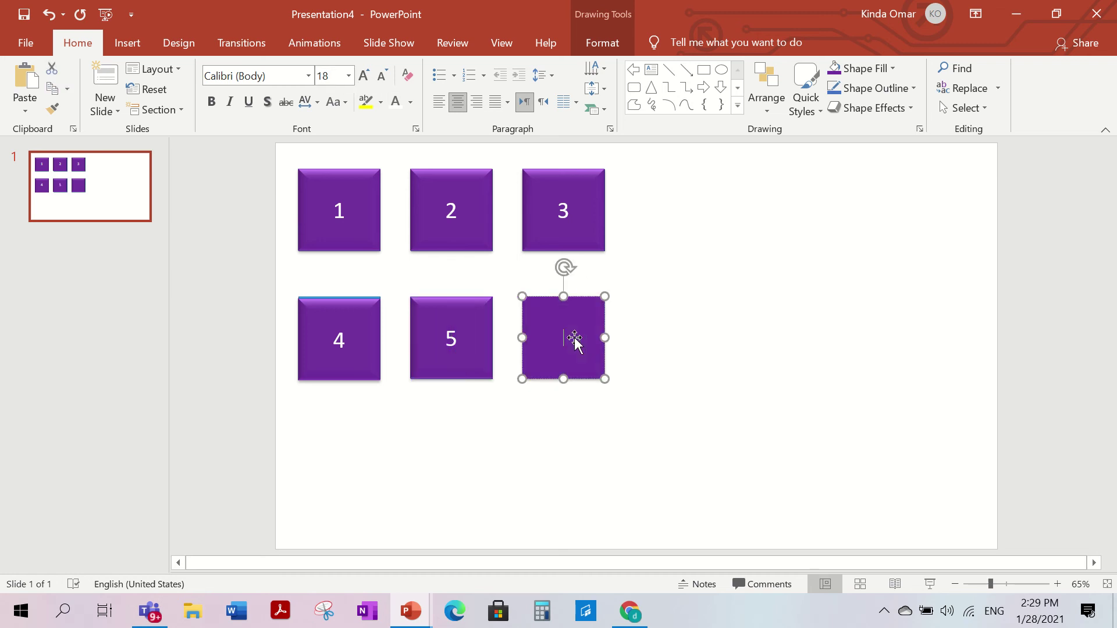
left_click(349, 75)
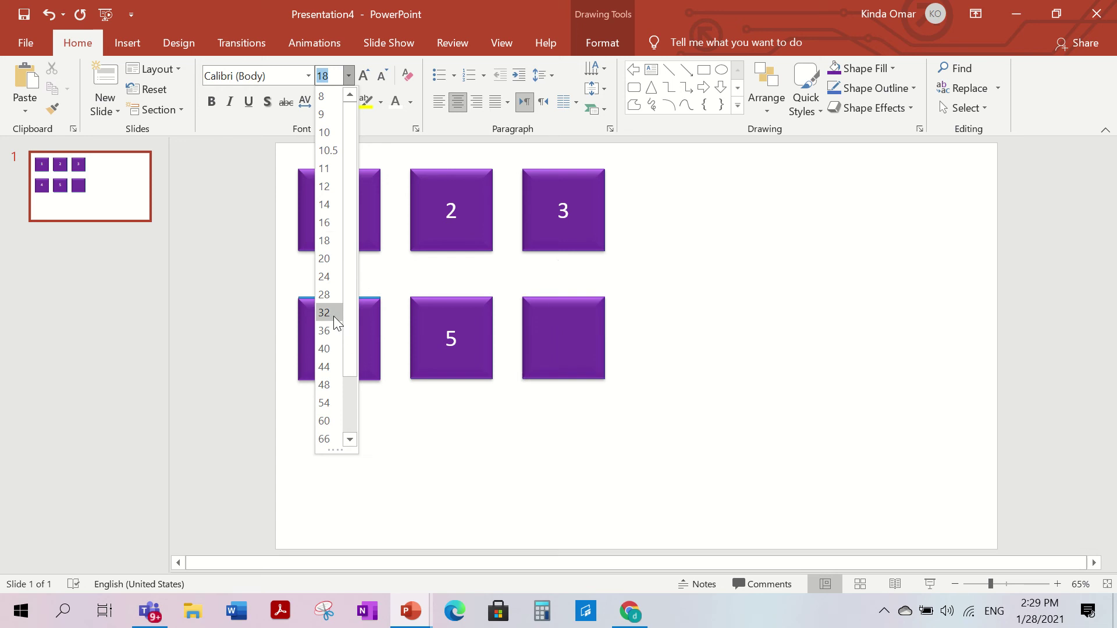
left_click(335, 313)
type("6")
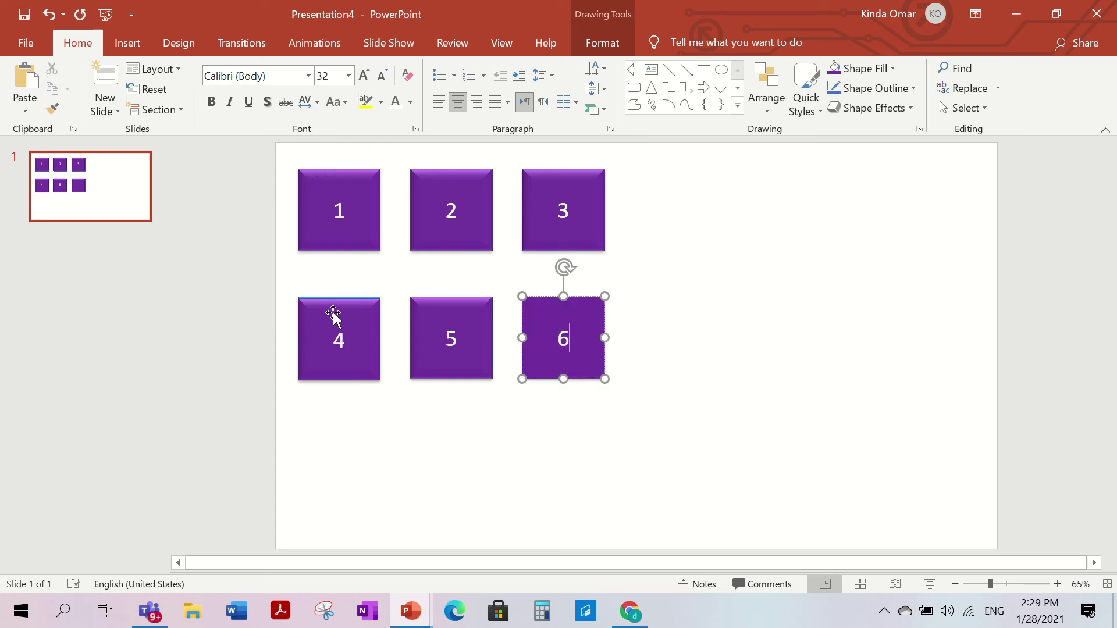